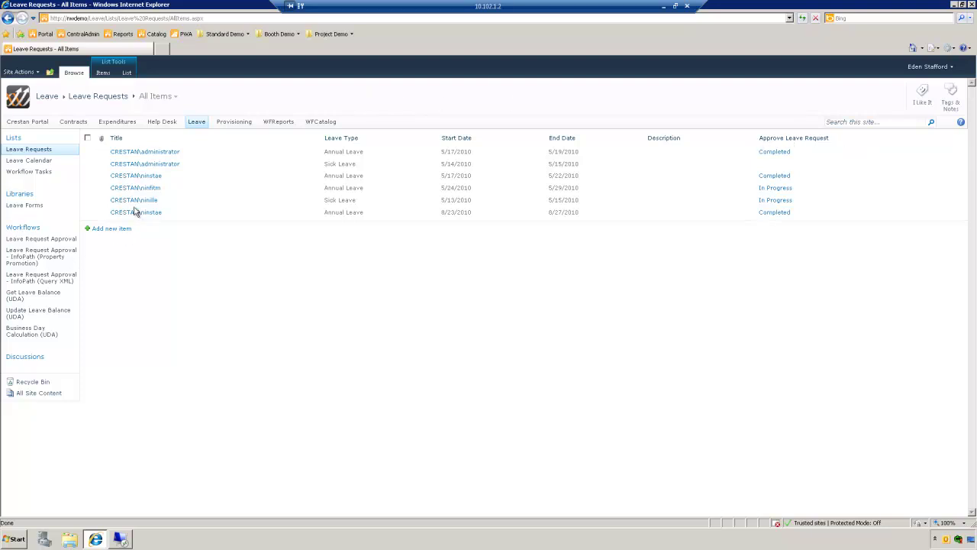
# Step: Show the List ribbon commands for the Leave Requests list
pyautogui.click(127, 73)
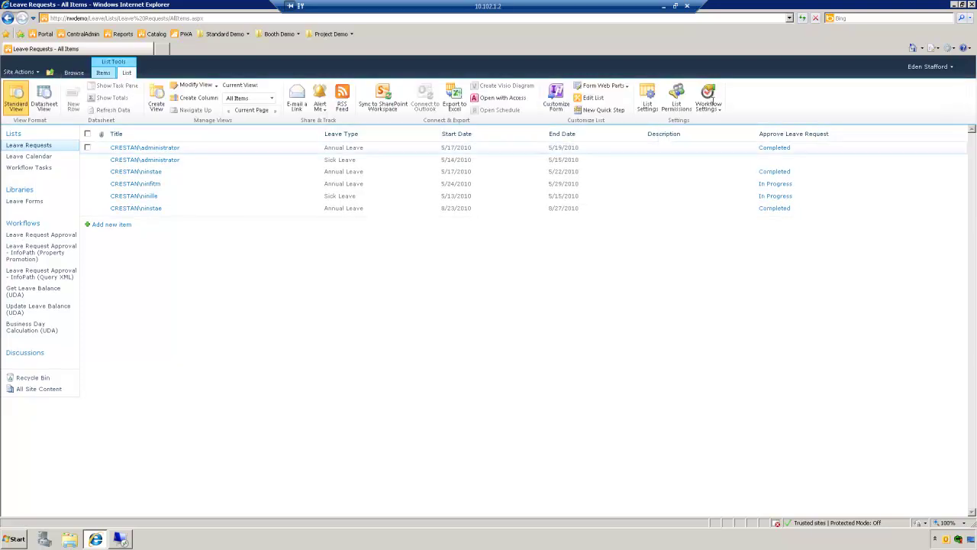
# Step: Start a new Leave Requests workflow, browsing each template category before returning to Blank
pyautogui.click(720, 114)
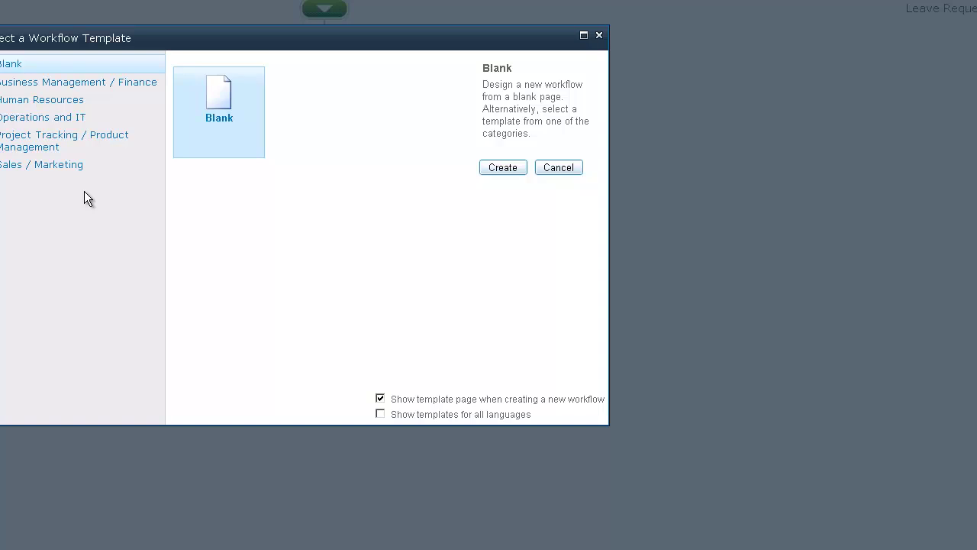
pyautogui.click(59, 84)
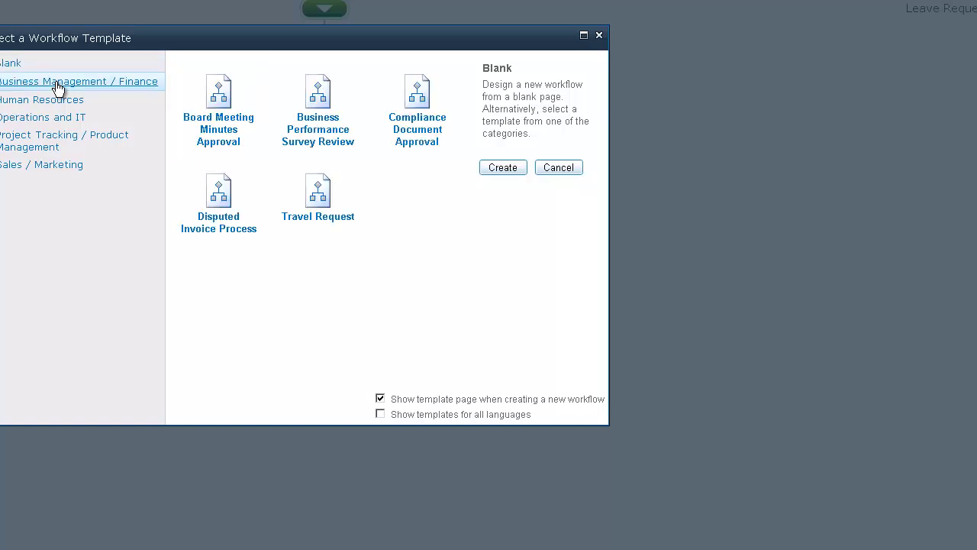
pyautogui.click(53, 102)
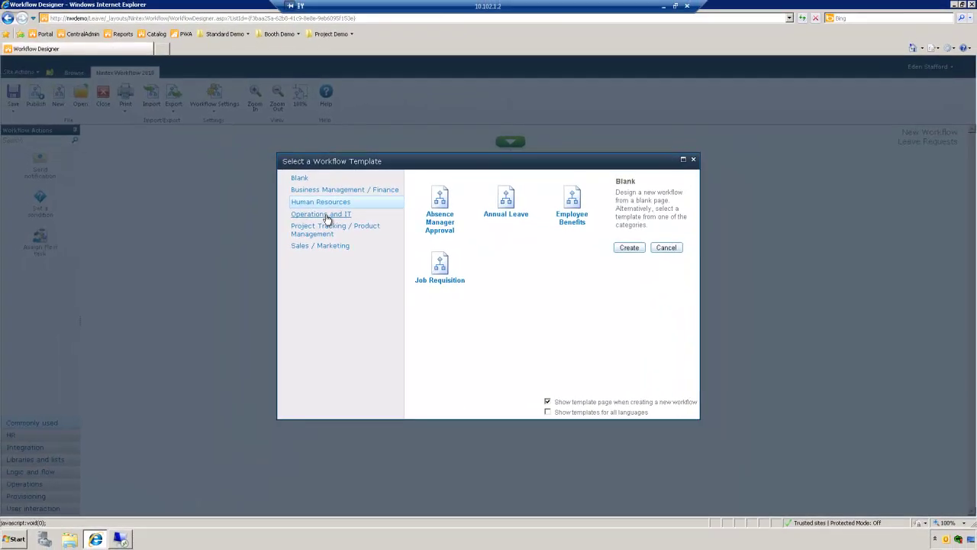
pyautogui.click(326, 218)
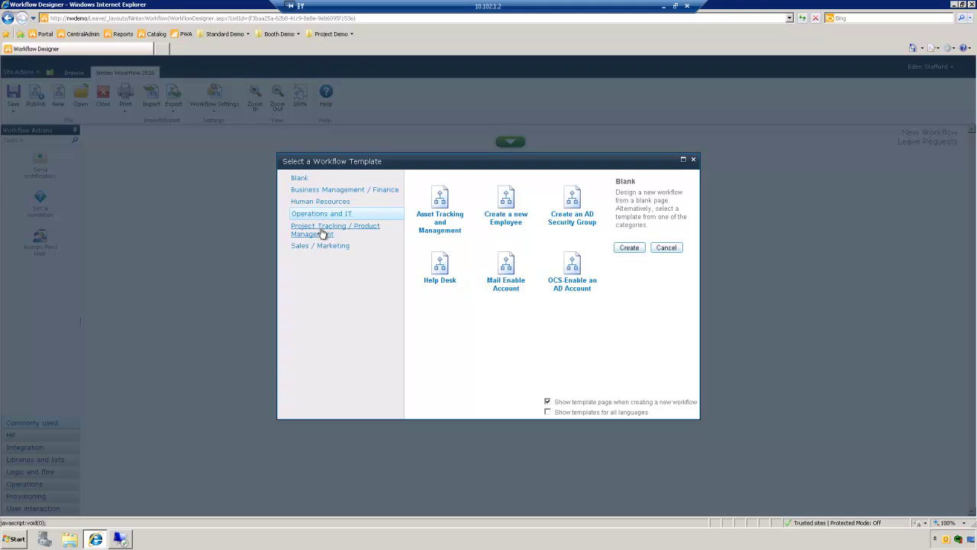
pyautogui.click(321, 231)
pyautogui.click(321, 246)
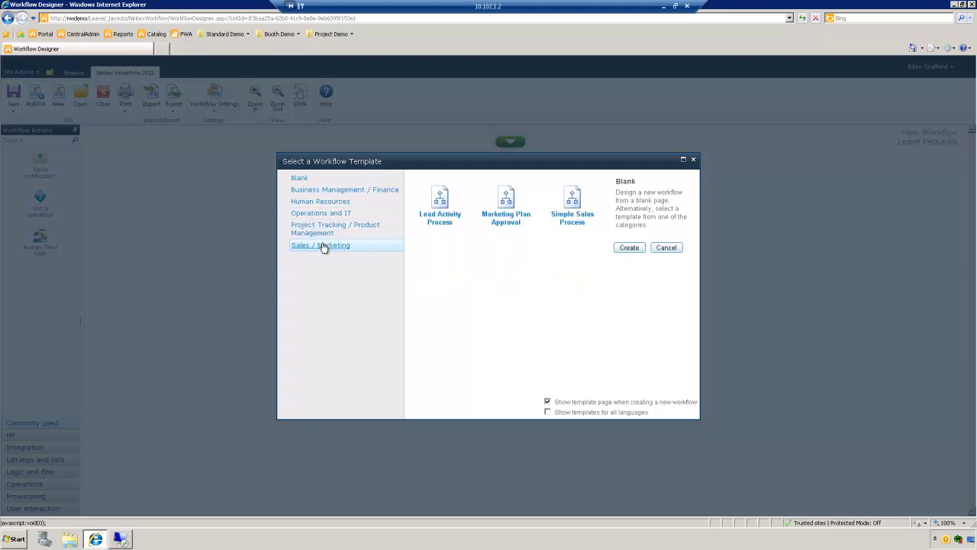
pyautogui.click(299, 178)
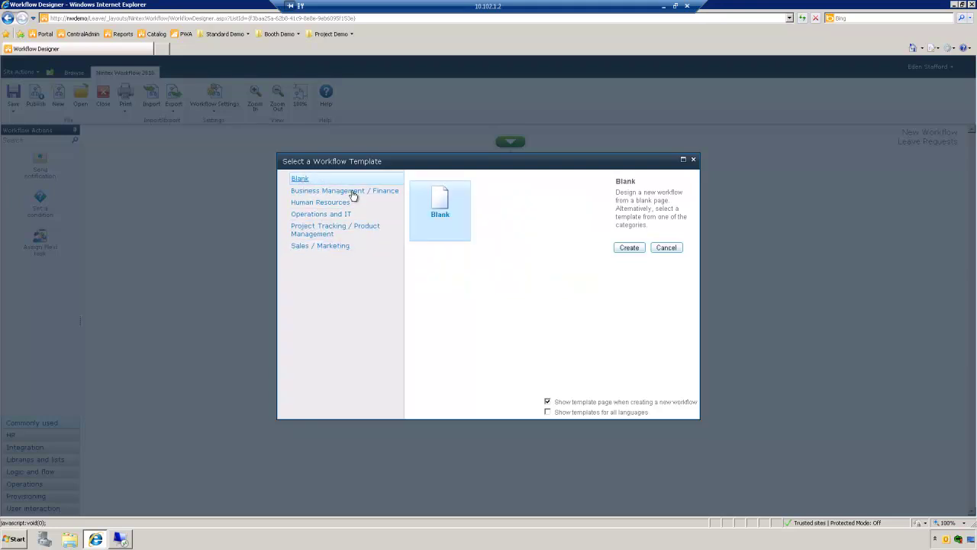
# Step: Create the Blank workflow and add a Send notification action titled 'Send Confirmation'
pyautogui.click(631, 248)
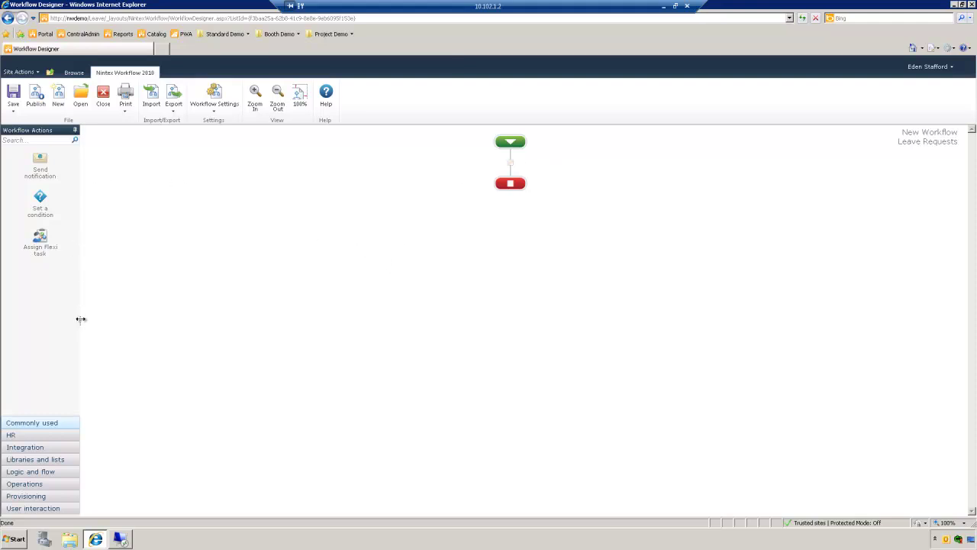
pyautogui.moveTo(81, 319); pyautogui.dragTo(174, 320)
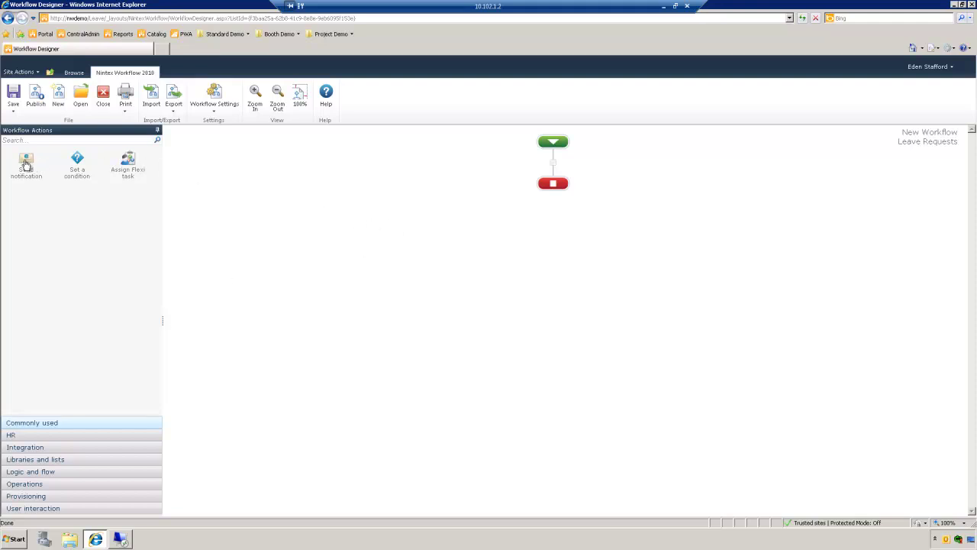
pyautogui.moveTo(25, 164); pyautogui.dragTo(554, 162)
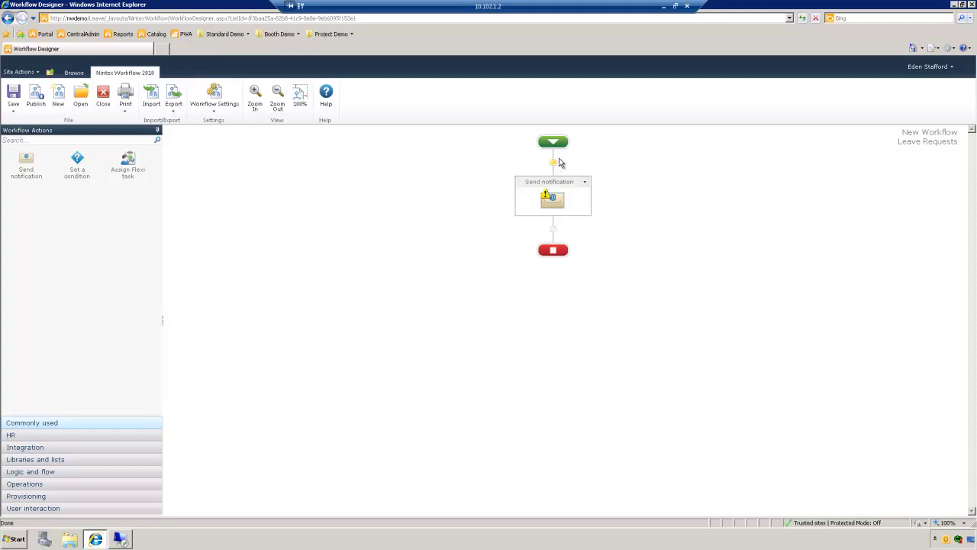
pyautogui.click(567, 183)
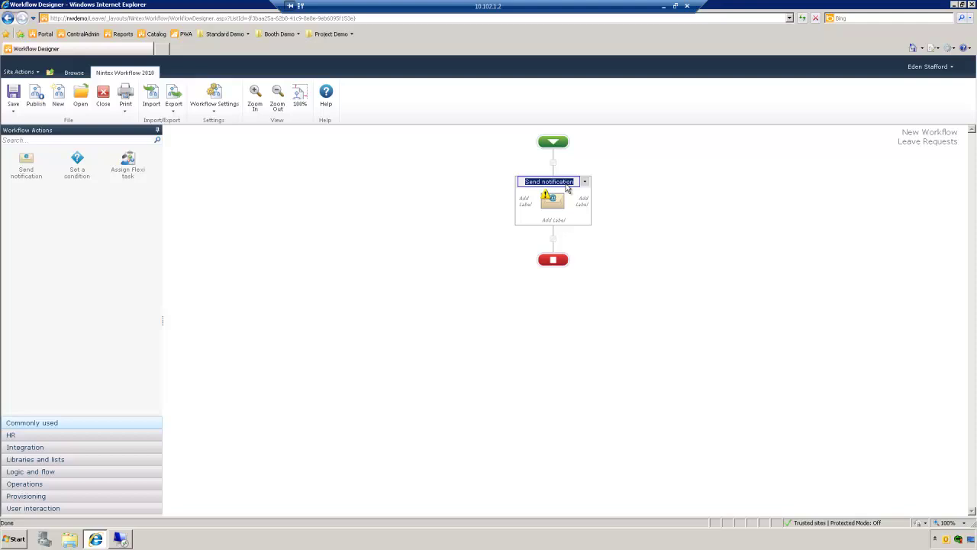
pyautogui.write('Send Confirmation')
pyautogui.click(614, 206)
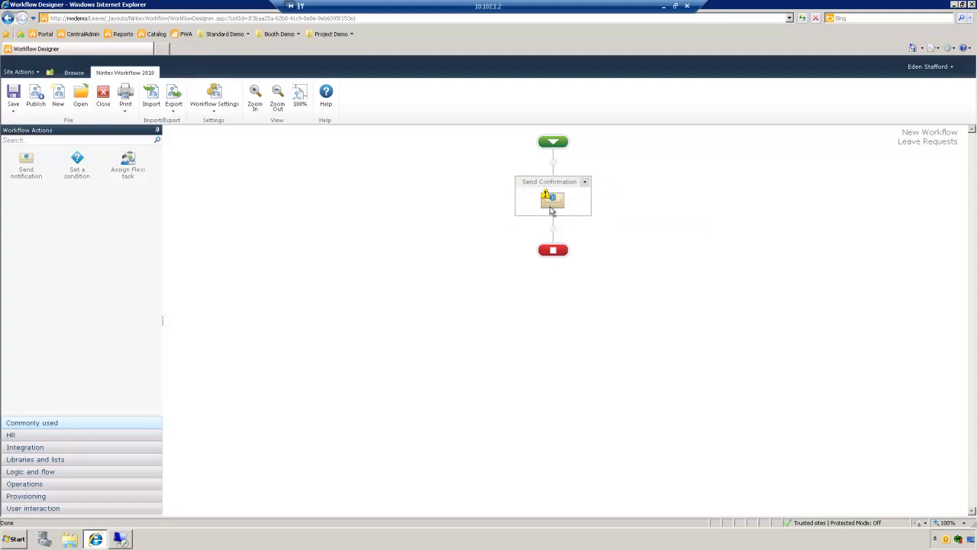
pyautogui.click(586, 182)
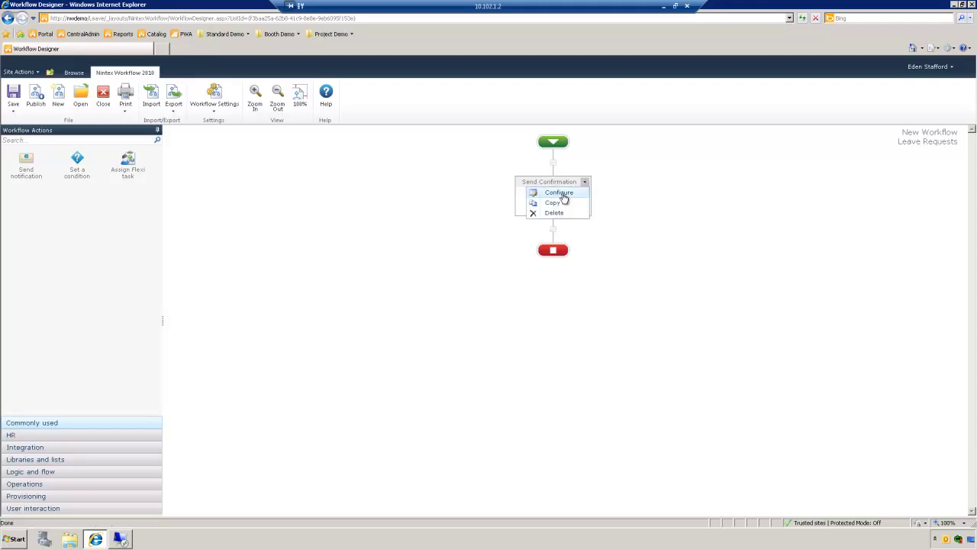
# Step: Set the Send Confirmation To field to the Initiator lookup
pyautogui.click(561, 194)
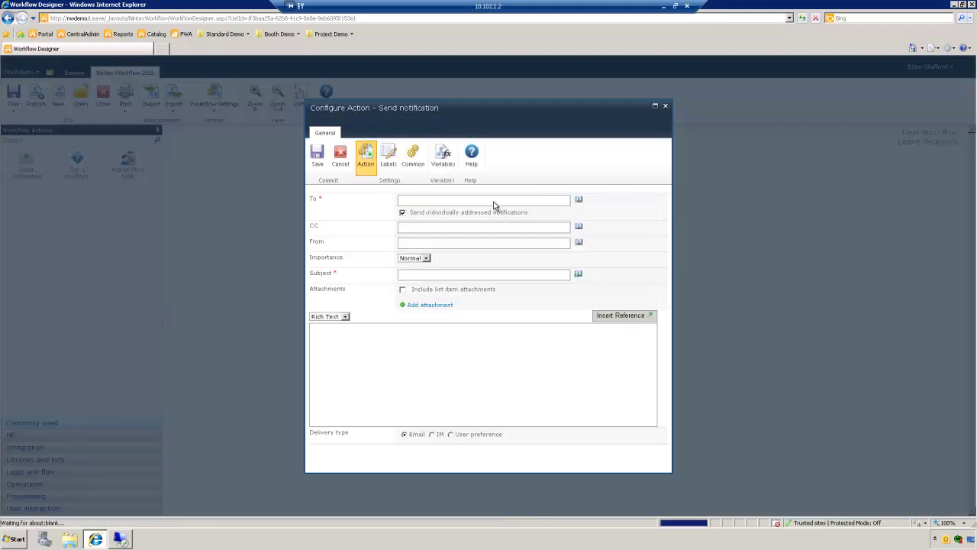
pyautogui.click(578, 201)
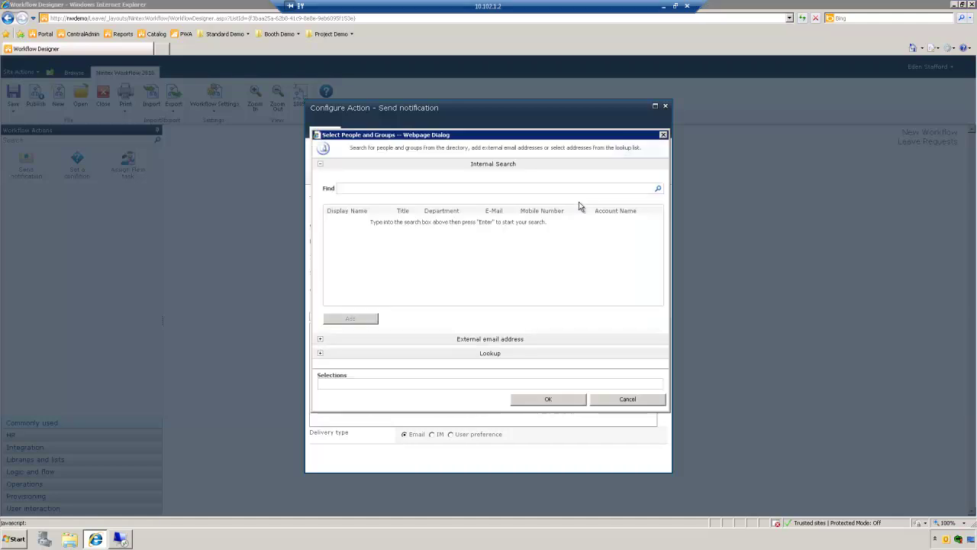
pyautogui.click(321, 354)
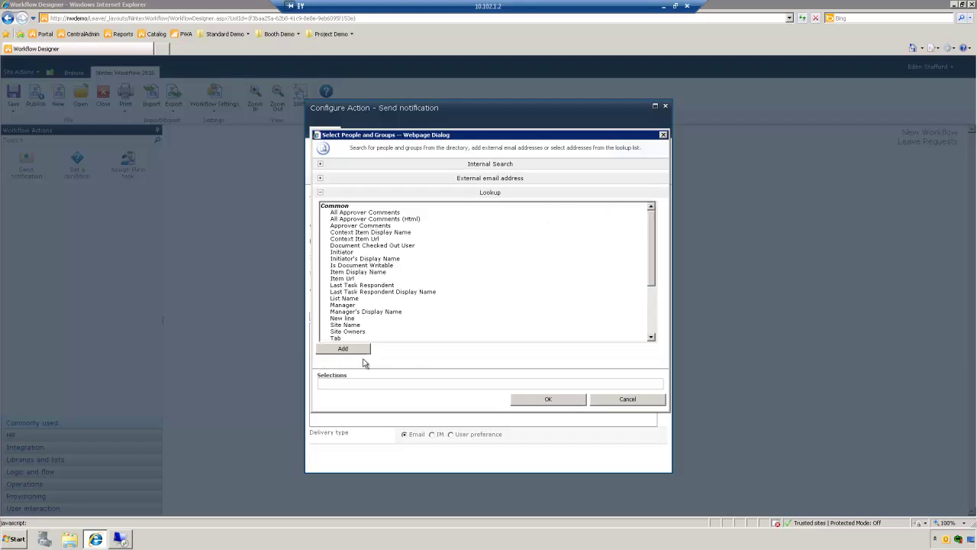
pyautogui.click(345, 252)
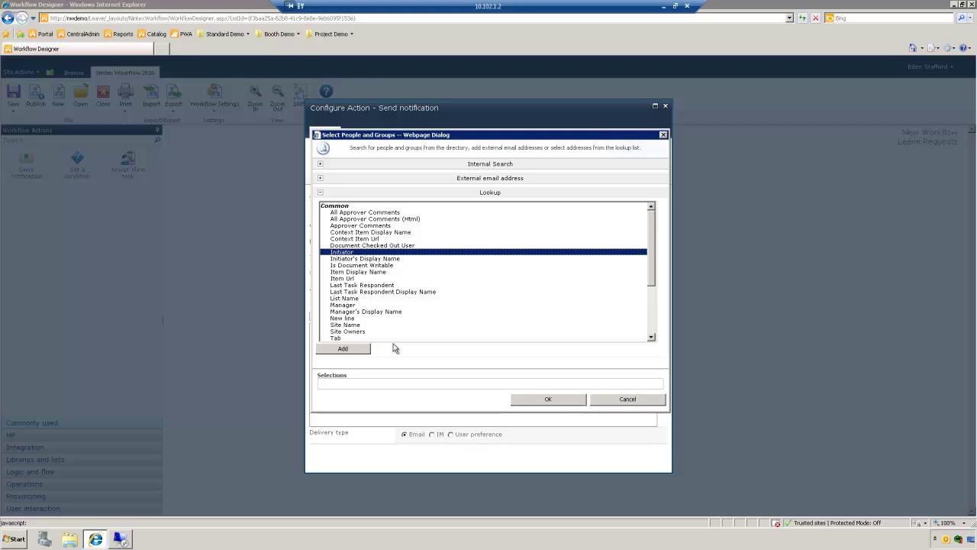
pyautogui.click(352, 352)
pyautogui.click(536, 399)
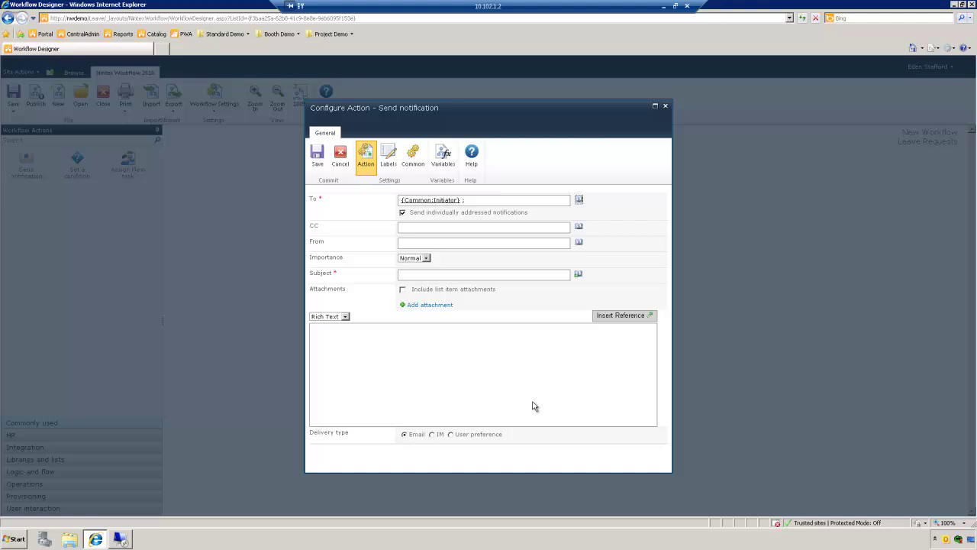
# Step: Set the subject to the Leave Type reference followed by 'Leave Rerquest Received'
pyautogui.click(439, 276)
pyautogui.click(579, 276)
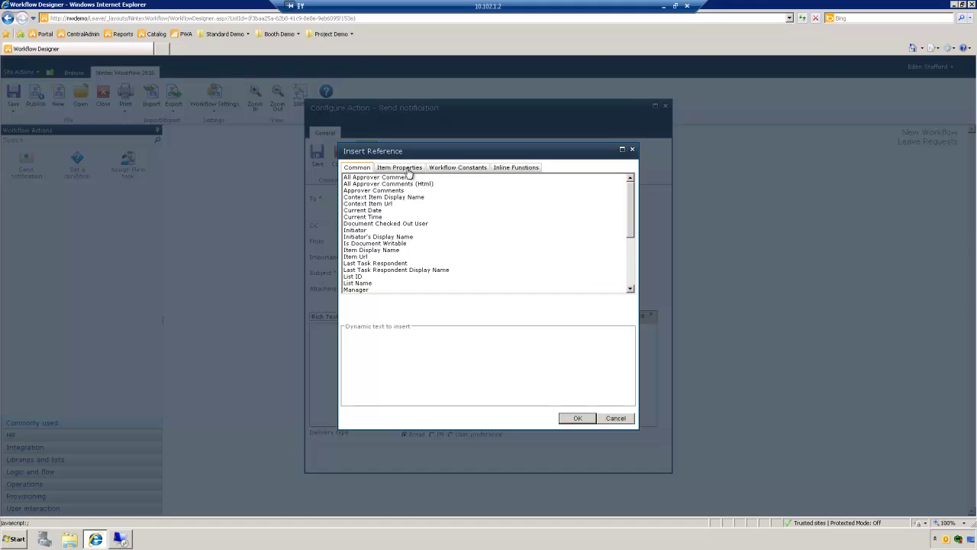
pyautogui.click(407, 168)
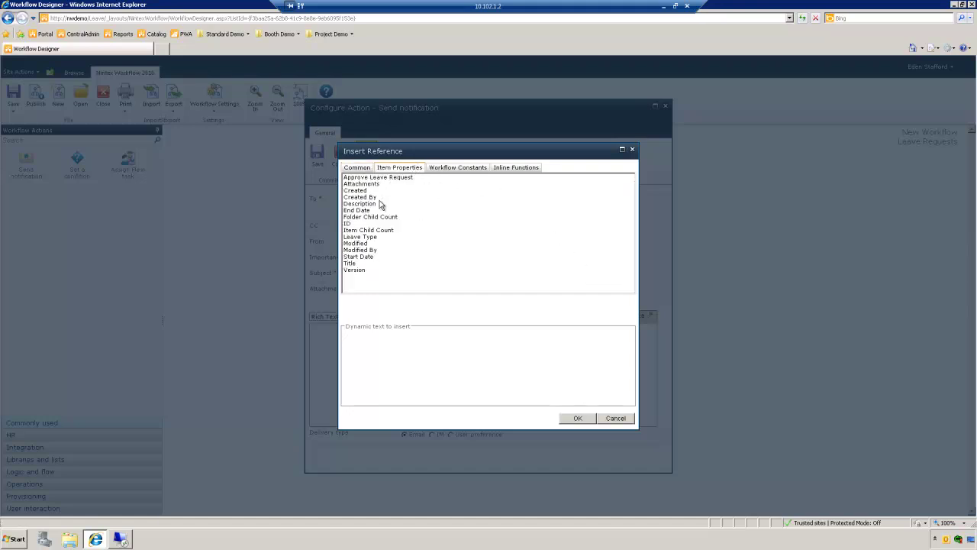
pyautogui.doubleClick(362, 237)
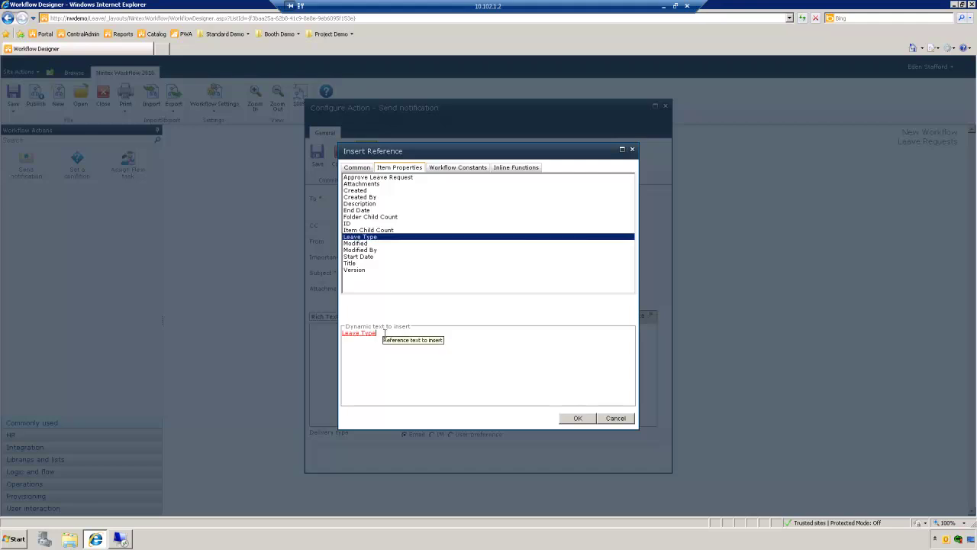
pyautogui.write('Leave Rerque')
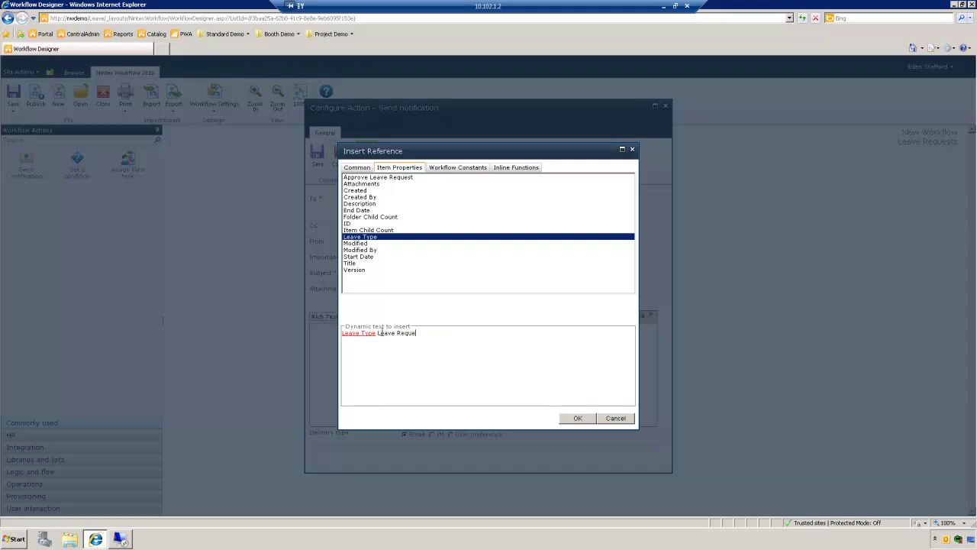
pyautogui.write('st Received')
pyautogui.click(578, 417)
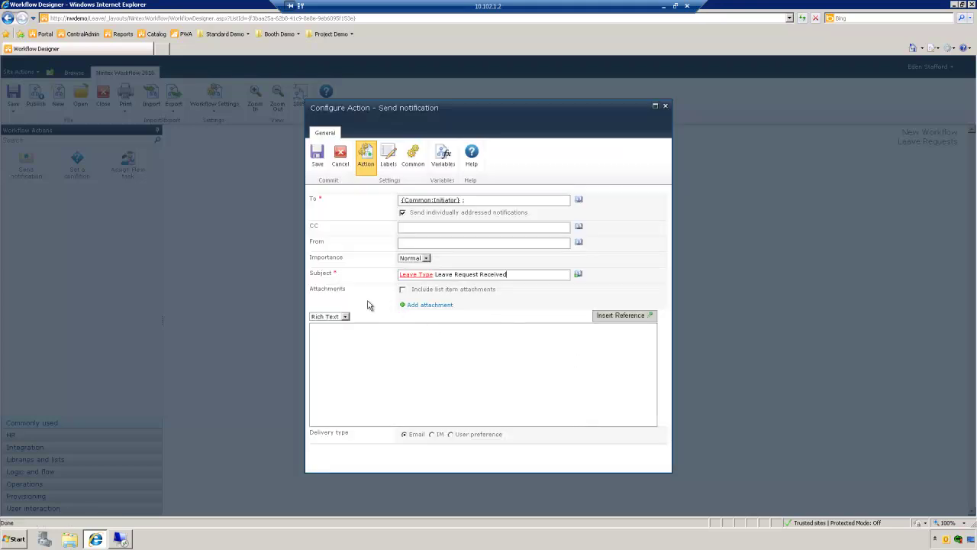
# Step: Switch the message format to Plain Text and save the notification settings
pyautogui.click(345, 316)
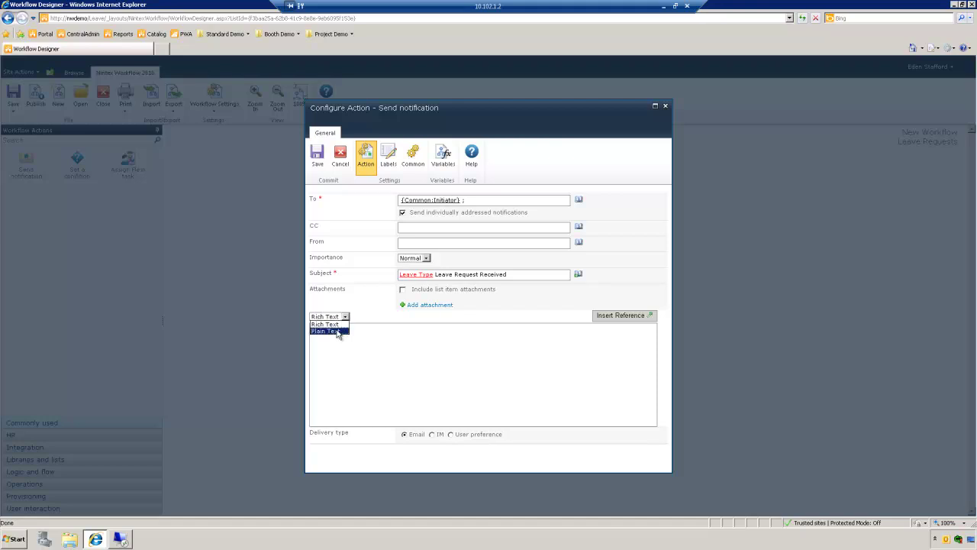
pyautogui.click(338, 332)
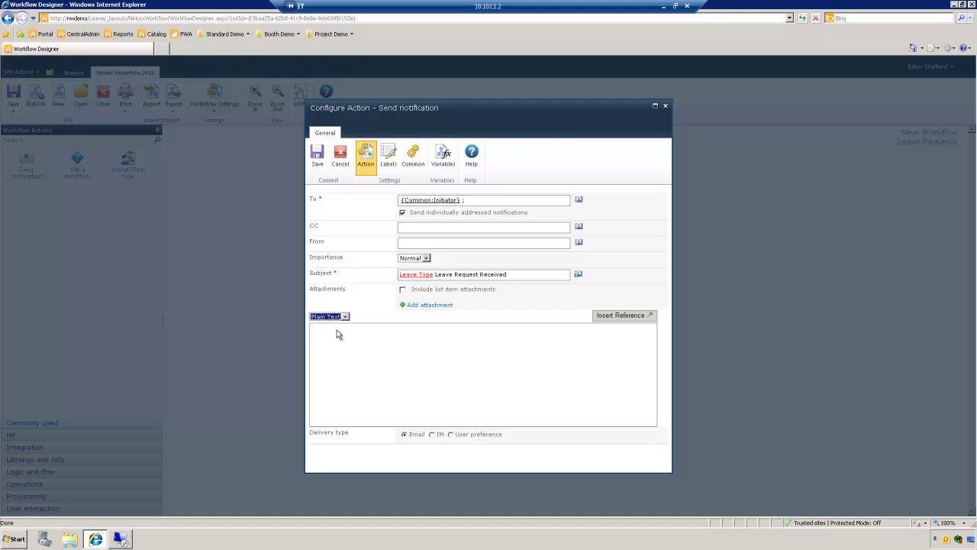
pyautogui.click(433, 435)
pyautogui.click(317, 158)
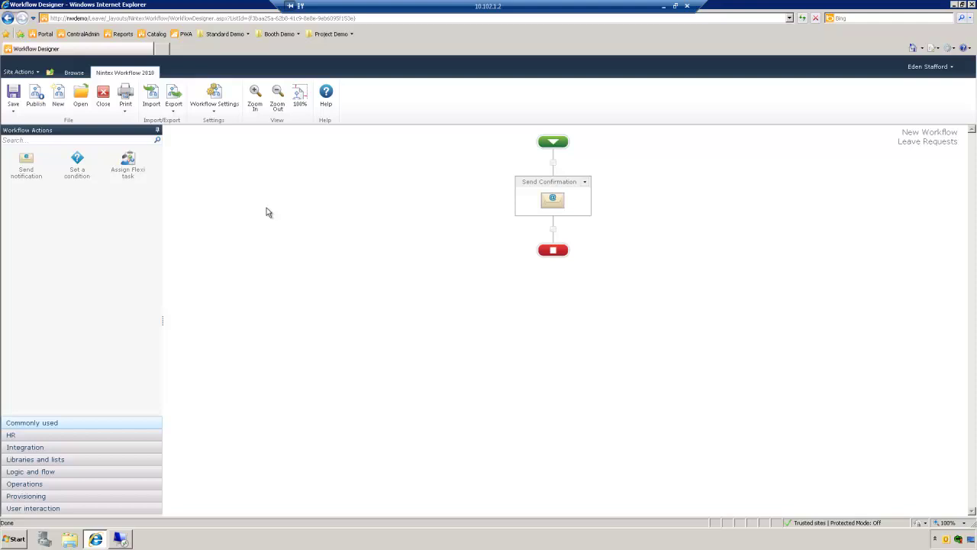
# Step: Add an Assign Flexi task after Send Confirmation titled 'Ask Manager' and open its configuration
pyautogui.moveTo(131, 160); pyautogui.dragTo(557, 237)
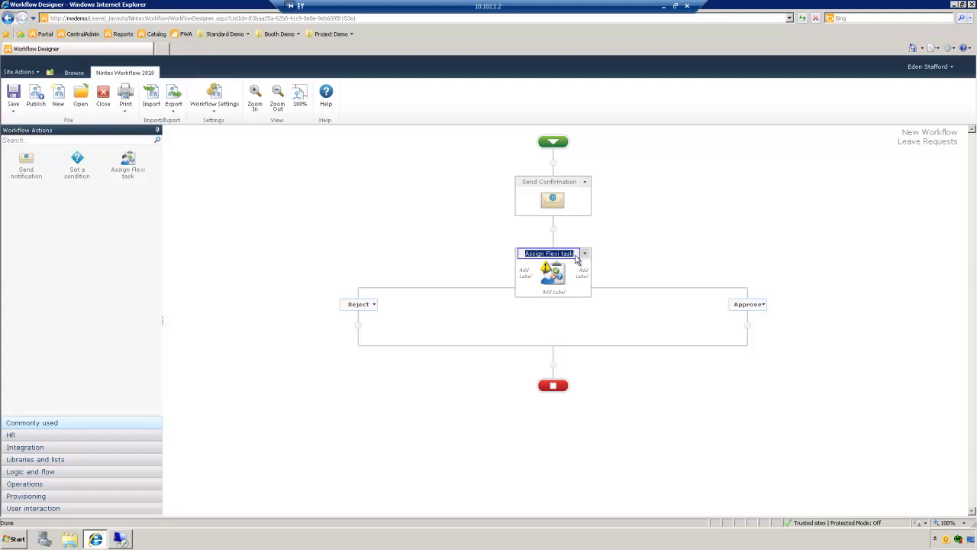
pyautogui.write('Ask Manager')
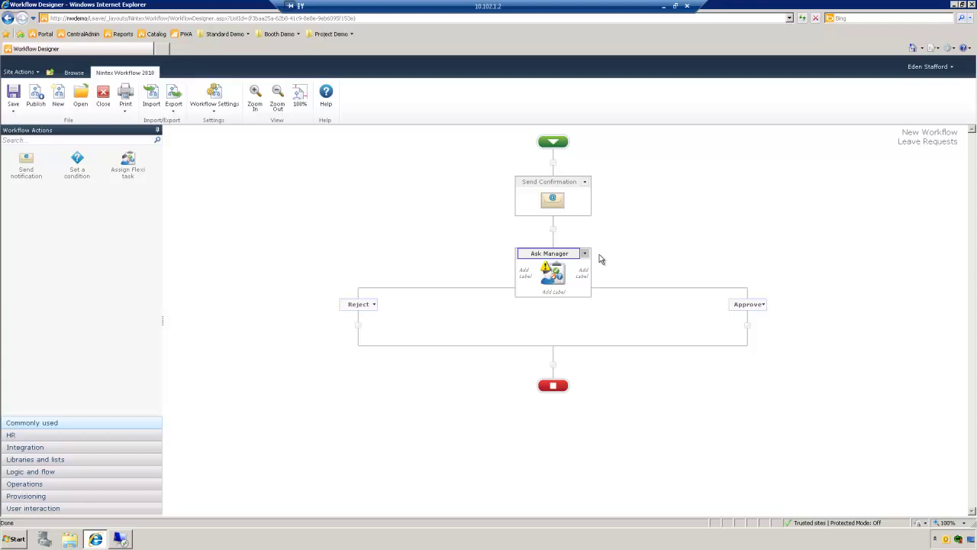
pyautogui.click(611, 238)
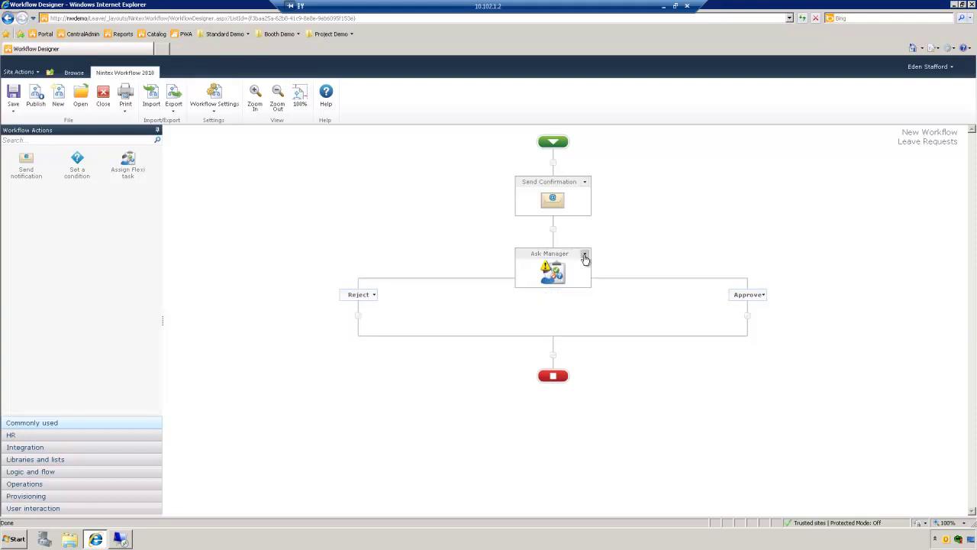
pyautogui.click(585, 256)
pyautogui.click(578, 263)
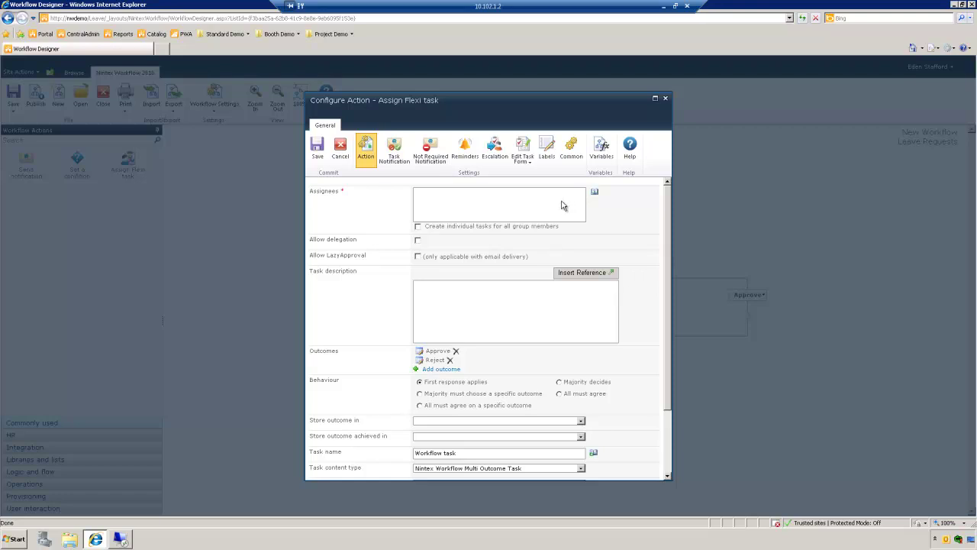
# Step: Assign the Ask Manager task to the Manager lookup
pyautogui.click(463, 203)
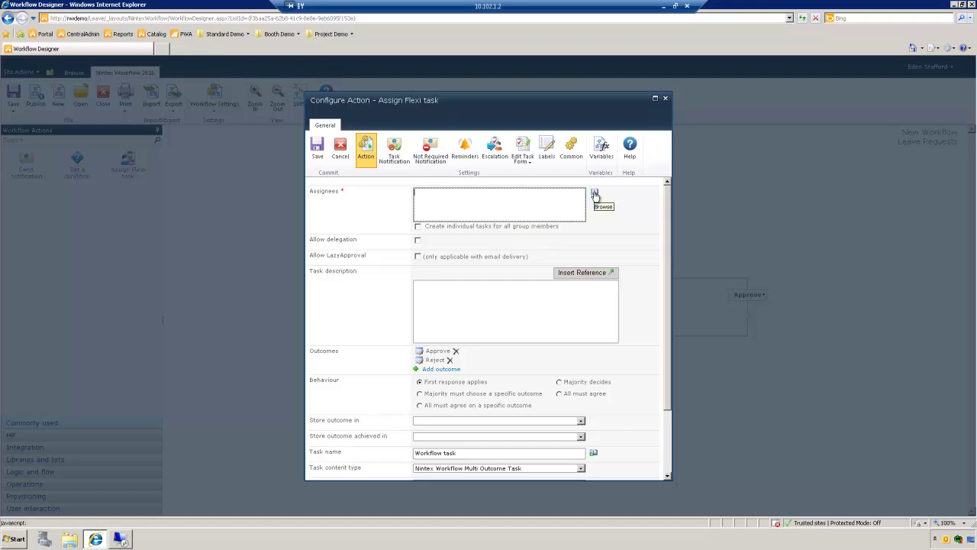
pyautogui.click(595, 196)
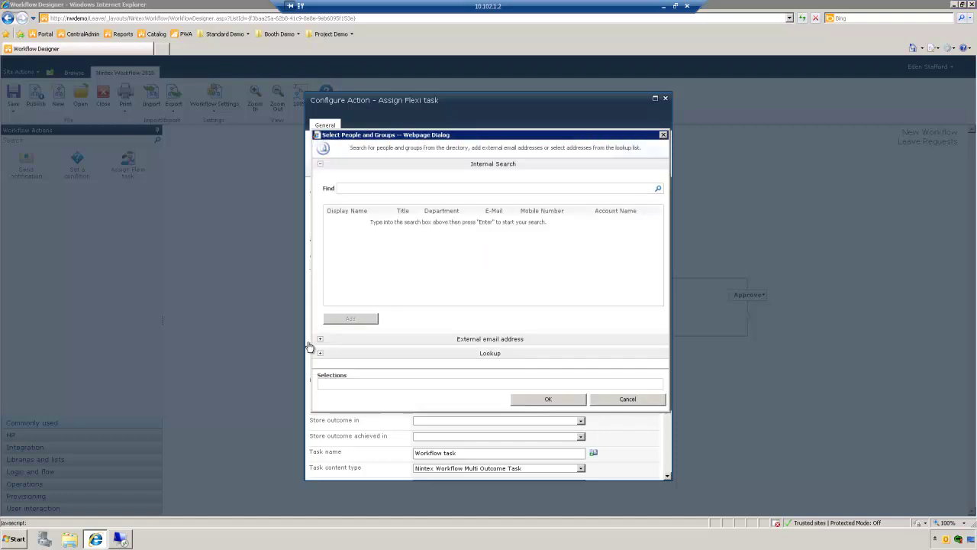
pyautogui.click(321, 353)
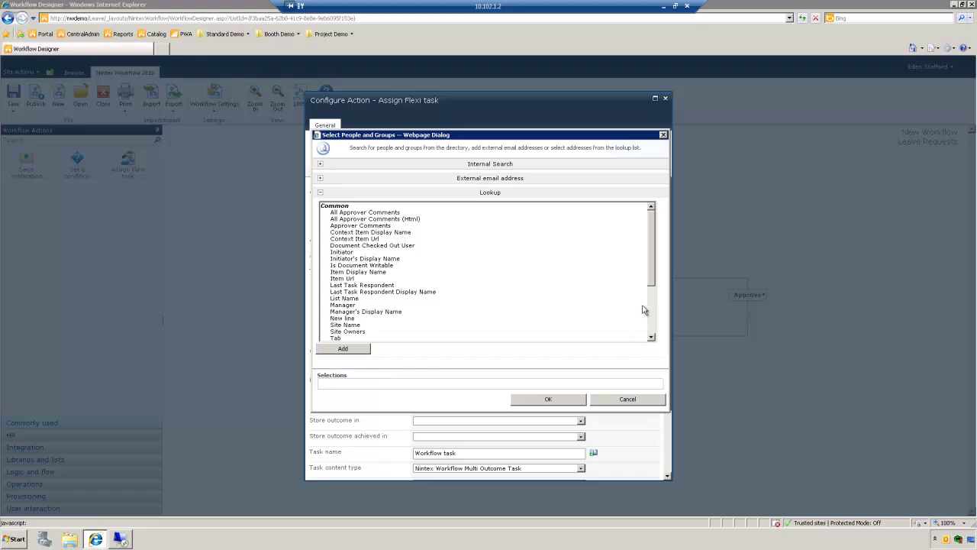
pyautogui.click(354, 306)
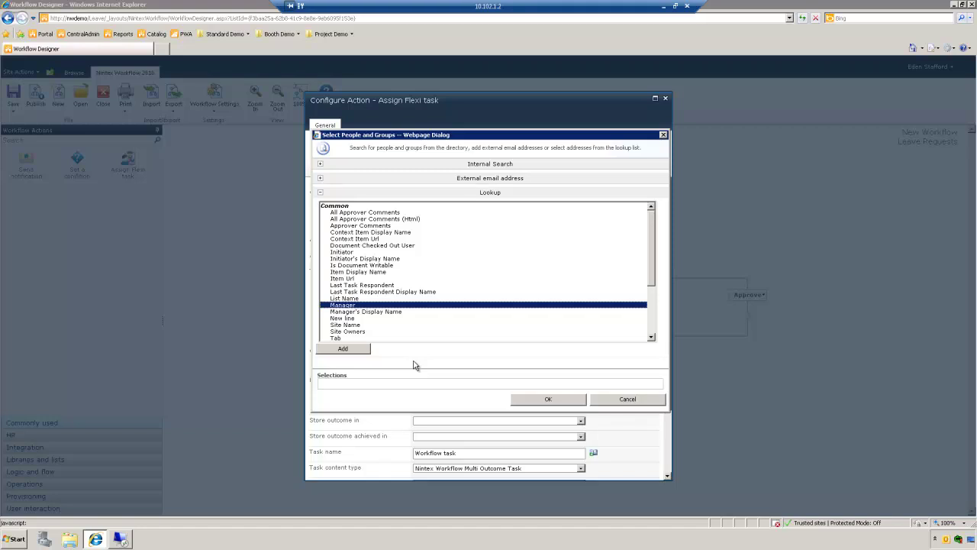
pyautogui.click(356, 349)
pyautogui.click(547, 399)
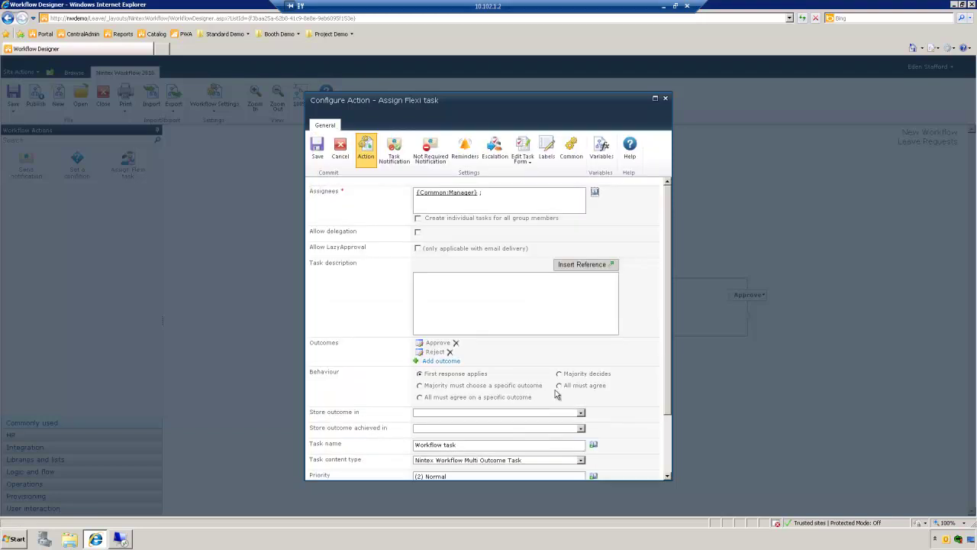
# Step: Start an 'Ask Peers' outcome, then cancel it, keeping only Approve and Reject
pyautogui.click(471, 303)
pyautogui.click(437, 364)
pyautogui.write('As')
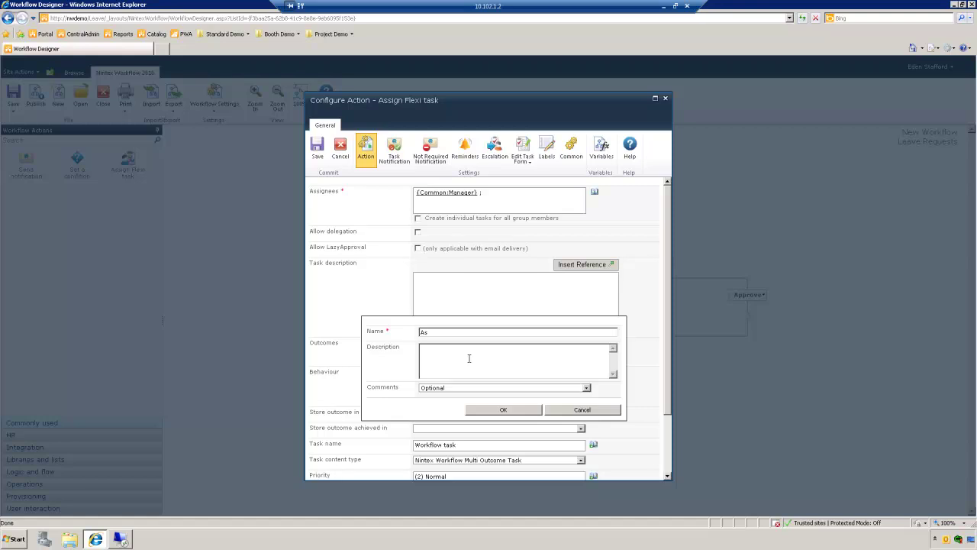
pyautogui.write('k Peers')
pyautogui.click(581, 410)
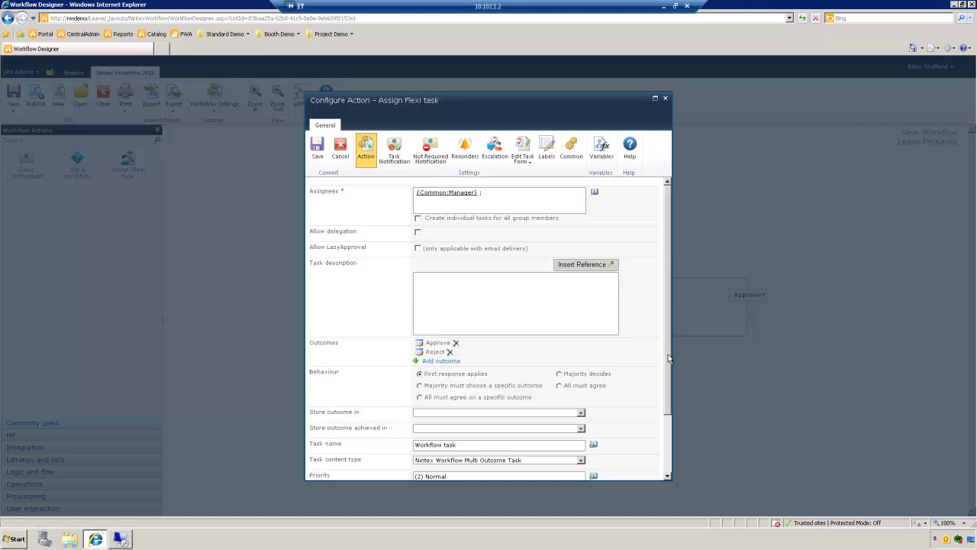
pyautogui.scroll(-2, 662, 410)
pyautogui.scroll(2, 659, 424)
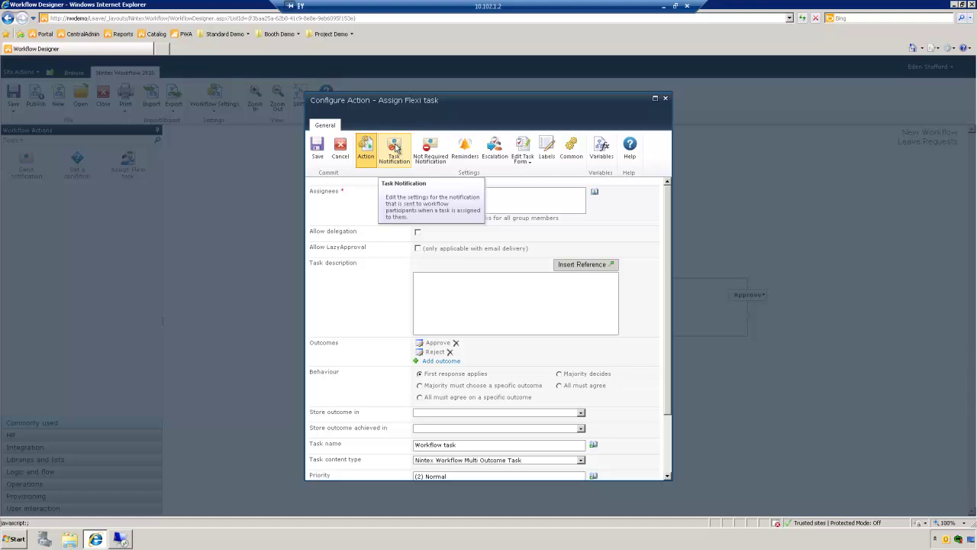
# Step: Review notification, reminder and escalation settings, keep escalation None, and save Ask Manager
pyautogui.click(396, 147)
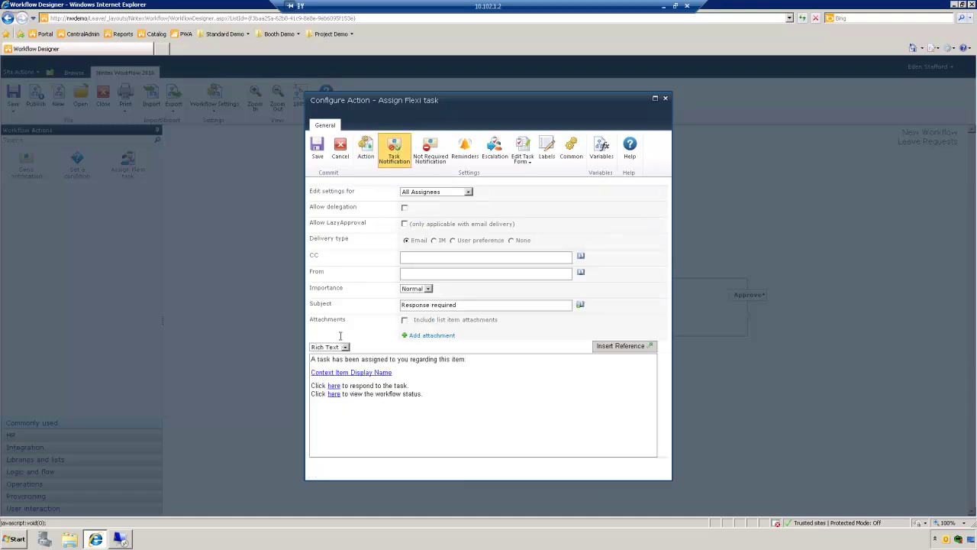
pyautogui.click(432, 151)
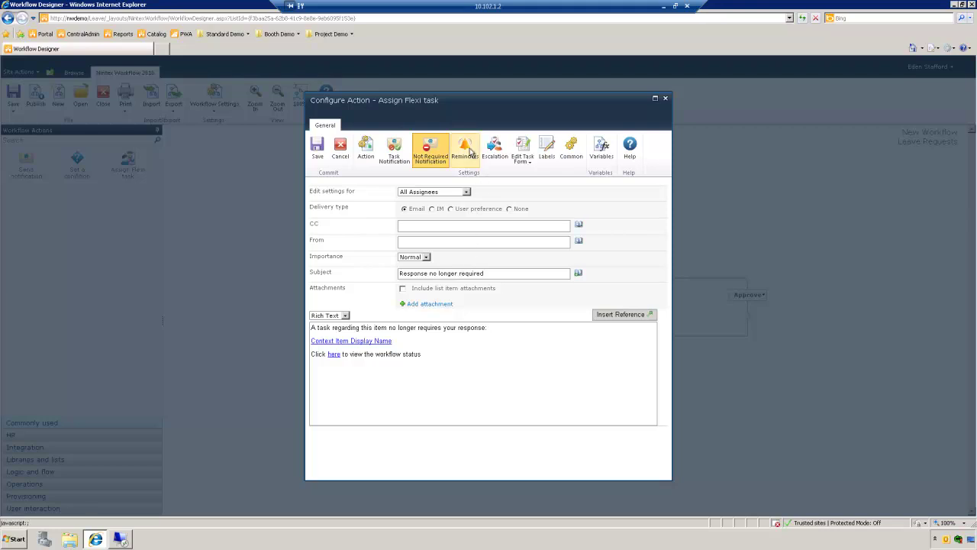
pyautogui.click(473, 153)
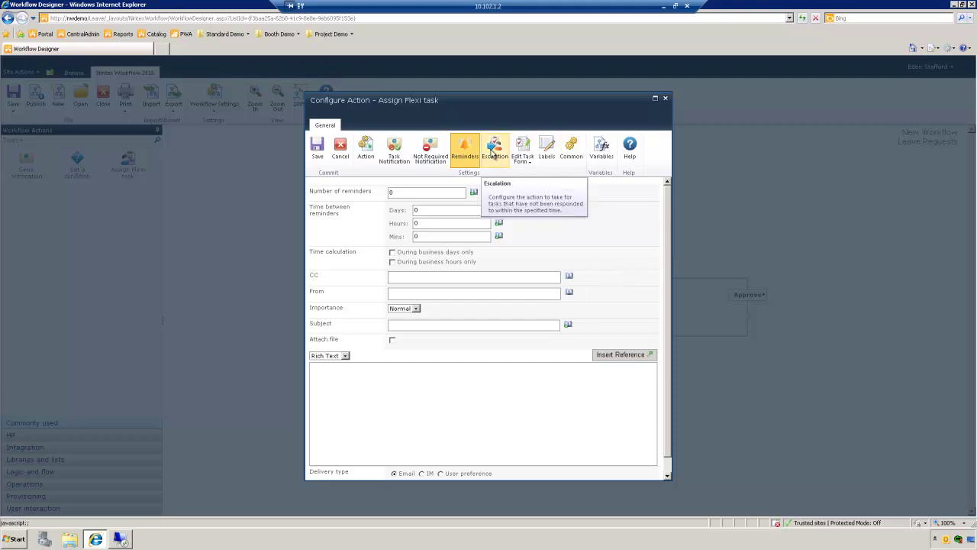
pyautogui.click(492, 153)
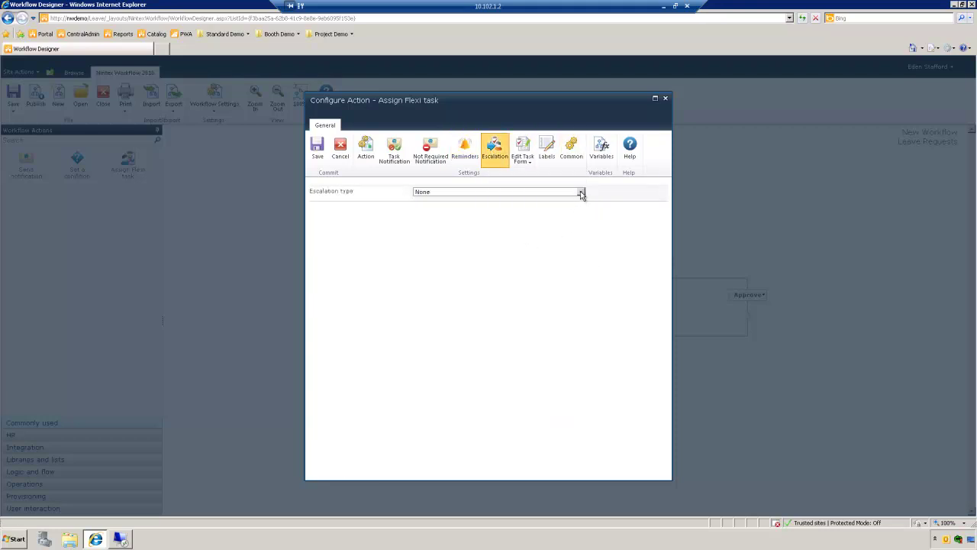
pyautogui.click(581, 193)
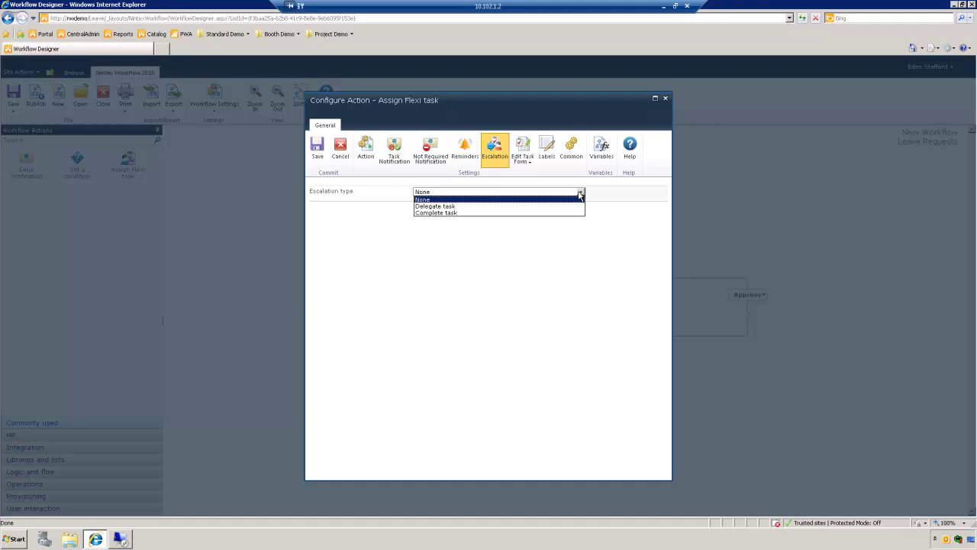
pyautogui.click(611, 205)
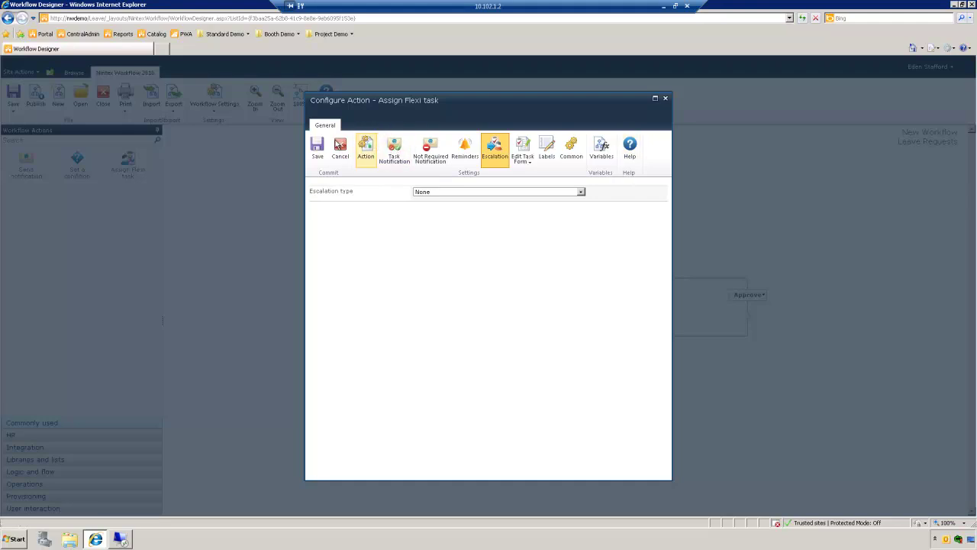
pyautogui.click(319, 146)
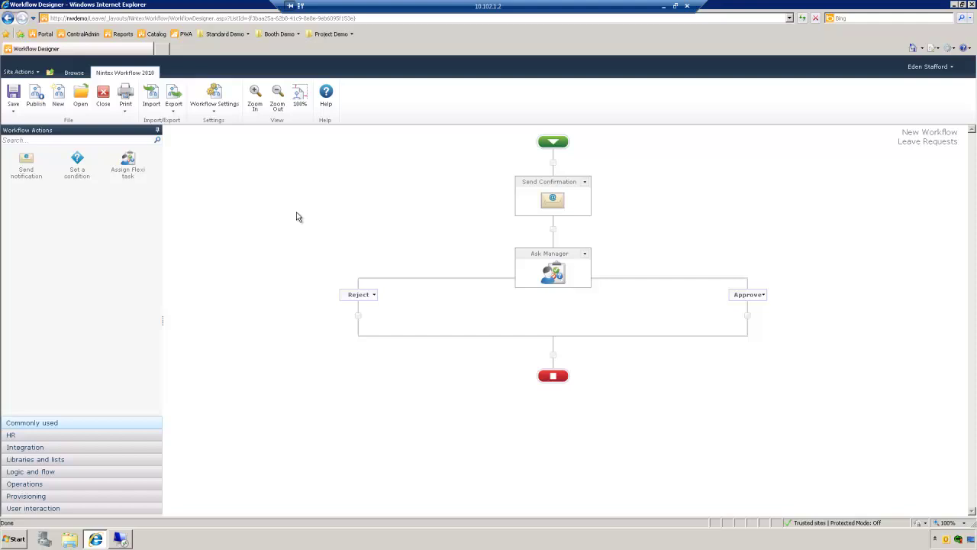
# Step: Search actions for 'item', place Create item on the Approve branch, and title it 'Team Calendar'
pyautogui.click(74, 139)
pyautogui.write('item')
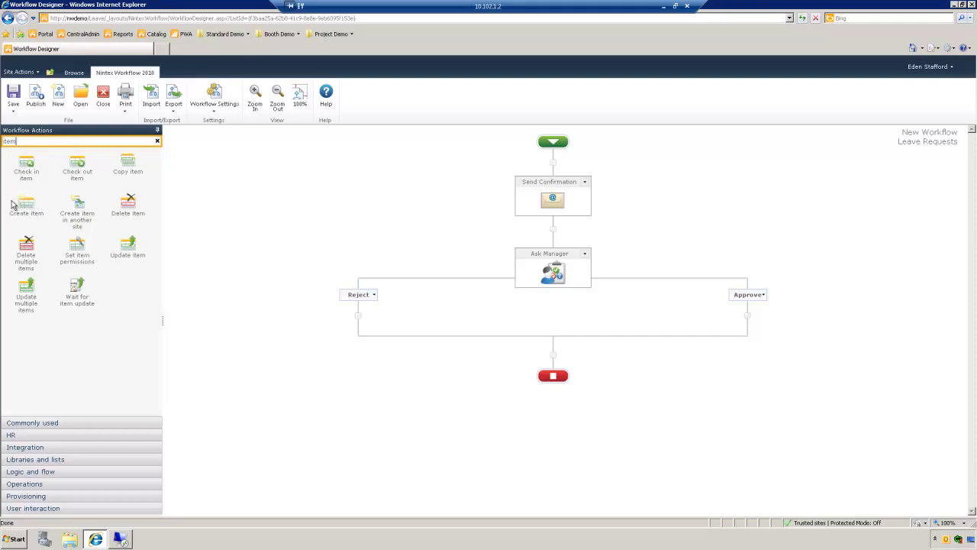
pyautogui.moveTo(33, 214); pyautogui.dragTo(747, 317)
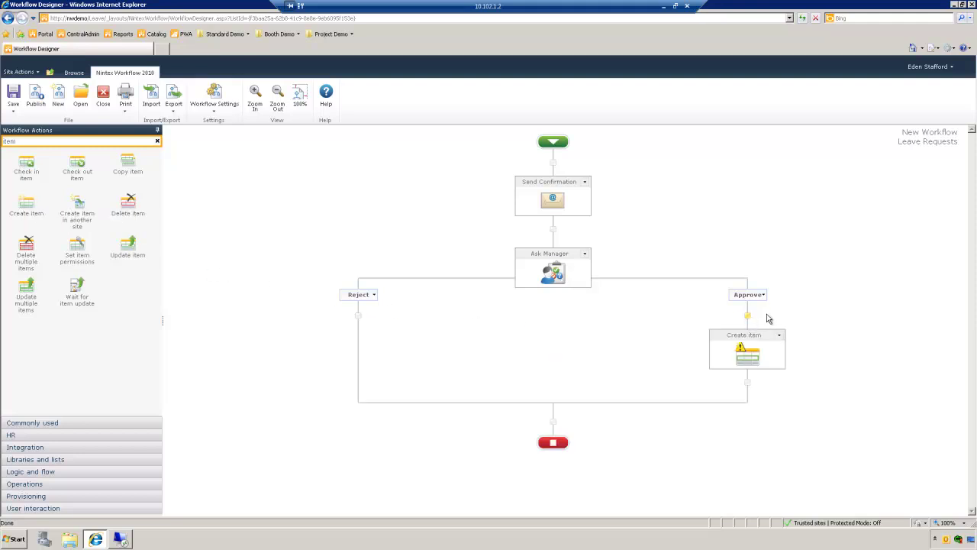
pyautogui.click(764, 337)
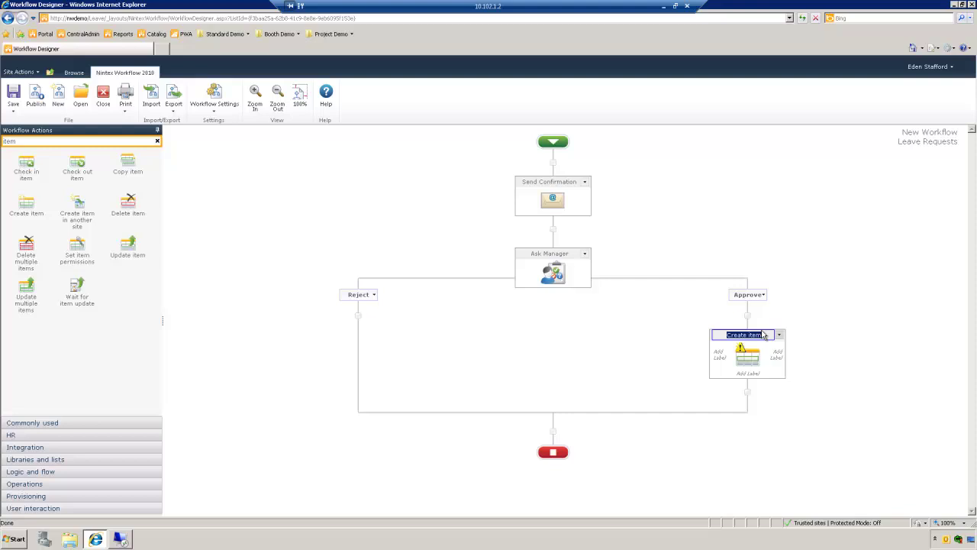
pyautogui.write('Team Calendar')
pyautogui.click(893, 333)
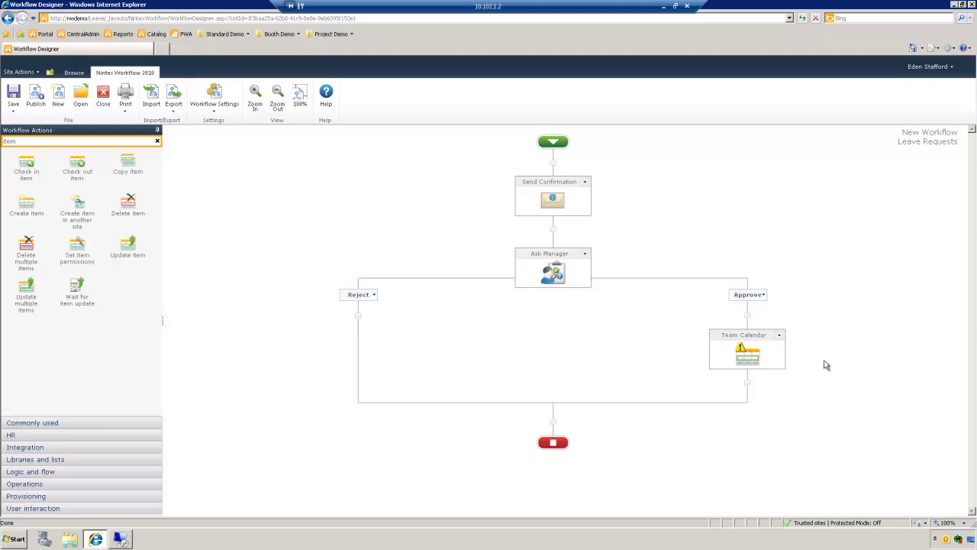
pyautogui.click(780, 336)
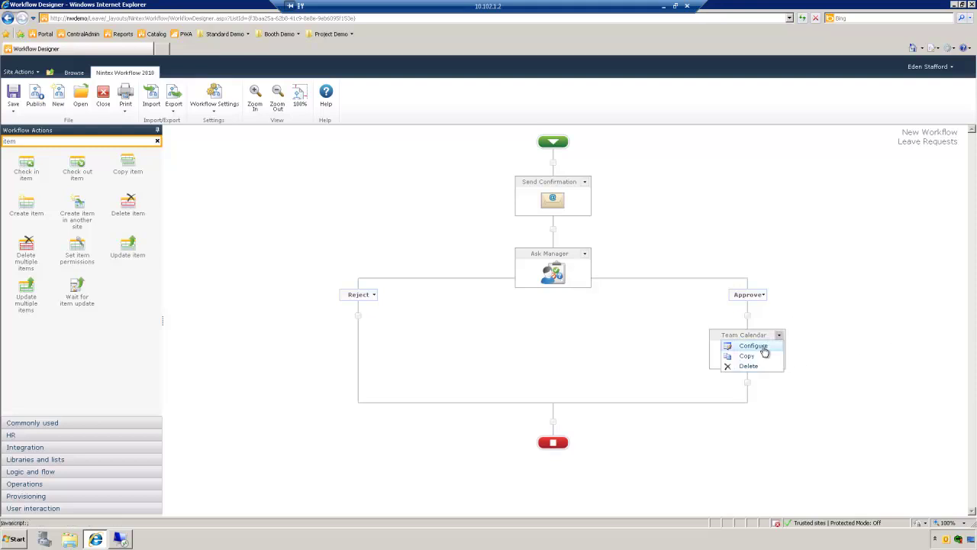
# Step: Target the Leave Calendar list and set Title, Start Time and End Time to List Lookup
pyautogui.click(763, 346)
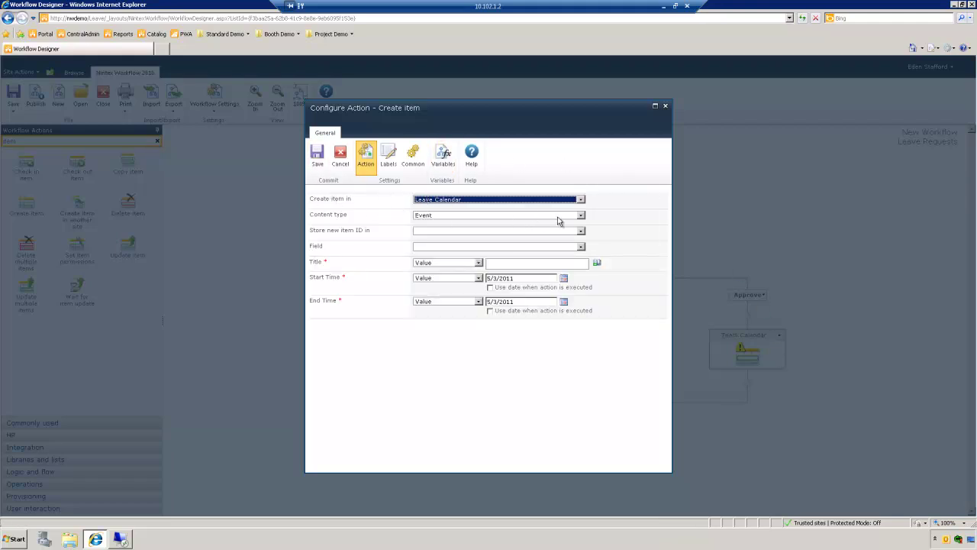
pyautogui.click(582, 200)
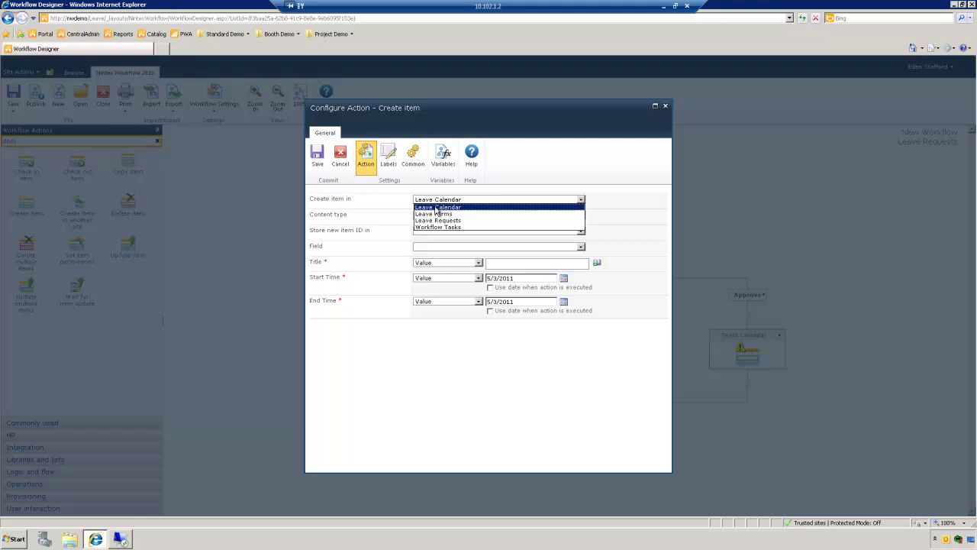
pyautogui.click(437, 208)
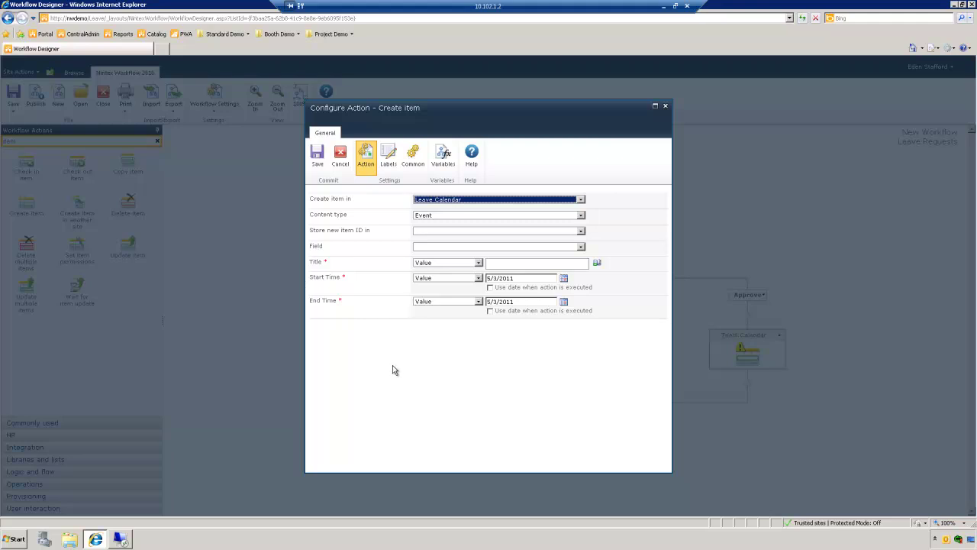
pyautogui.click(479, 263)
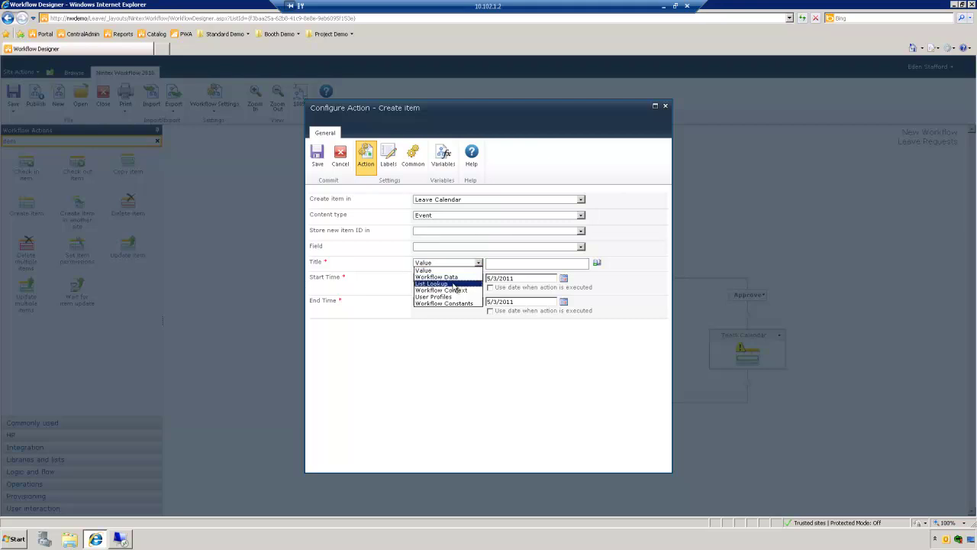
pyautogui.click(455, 284)
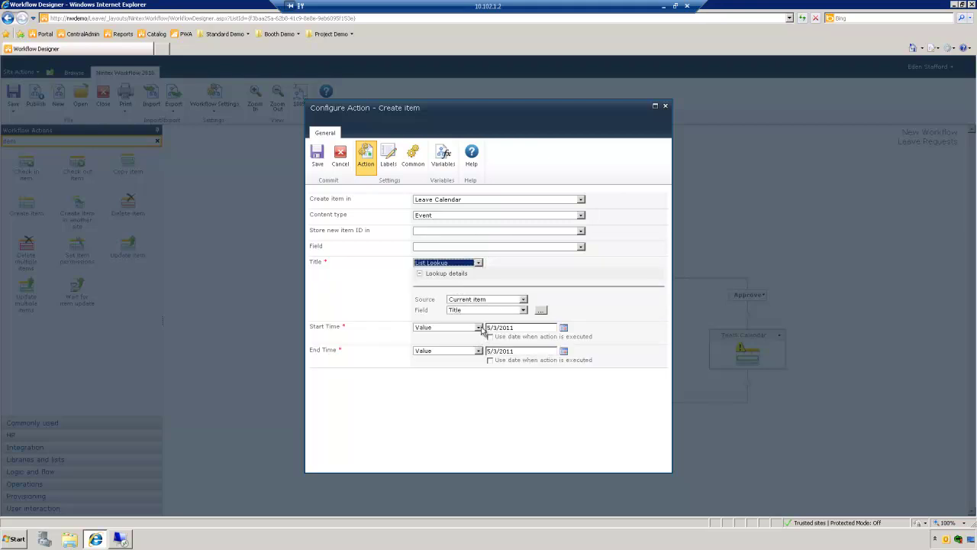
pyautogui.click(479, 328)
pyautogui.click(458, 353)
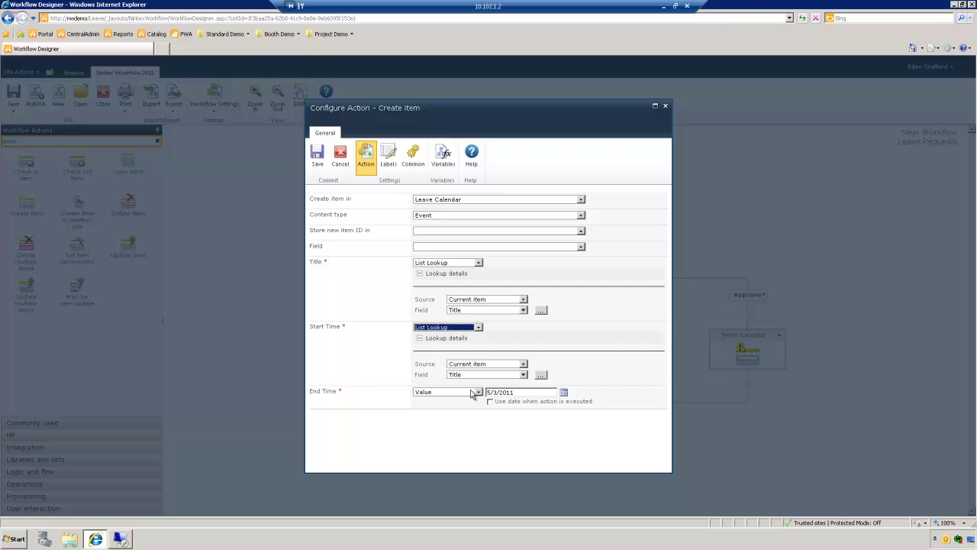
pyautogui.click(477, 392)
pyautogui.click(444, 416)
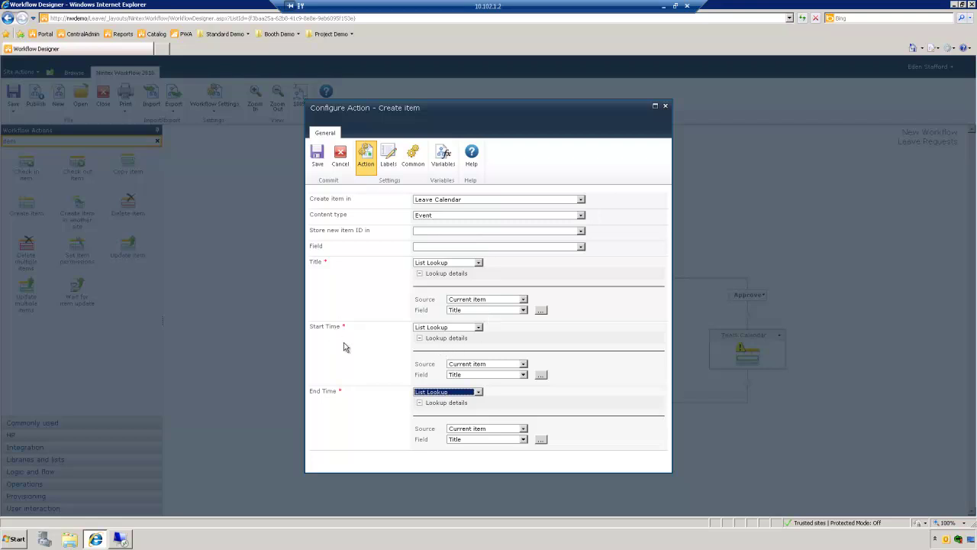
# Step: Map Start Time to Start Date and End Time to End Date, then save Team Calendar
pyautogui.click(523, 375)
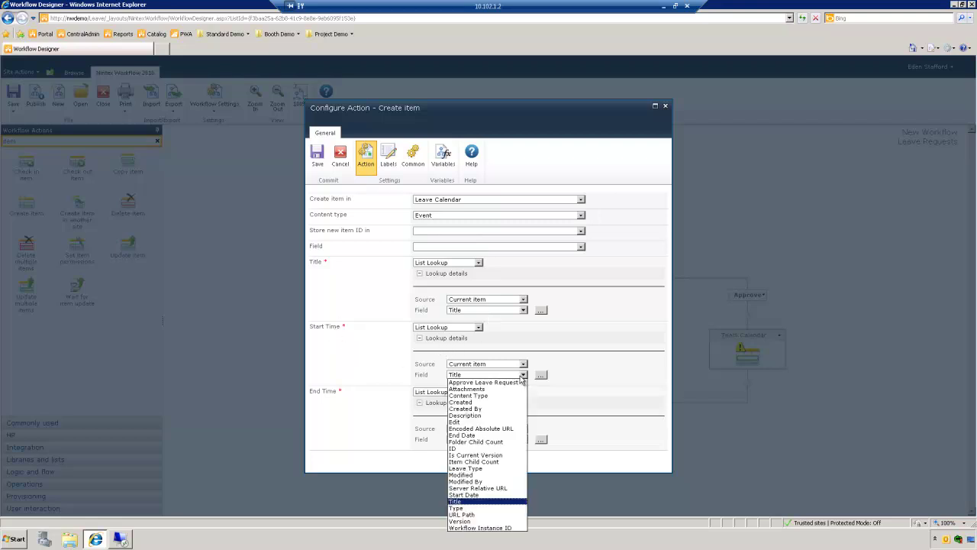
pyautogui.click(473, 495)
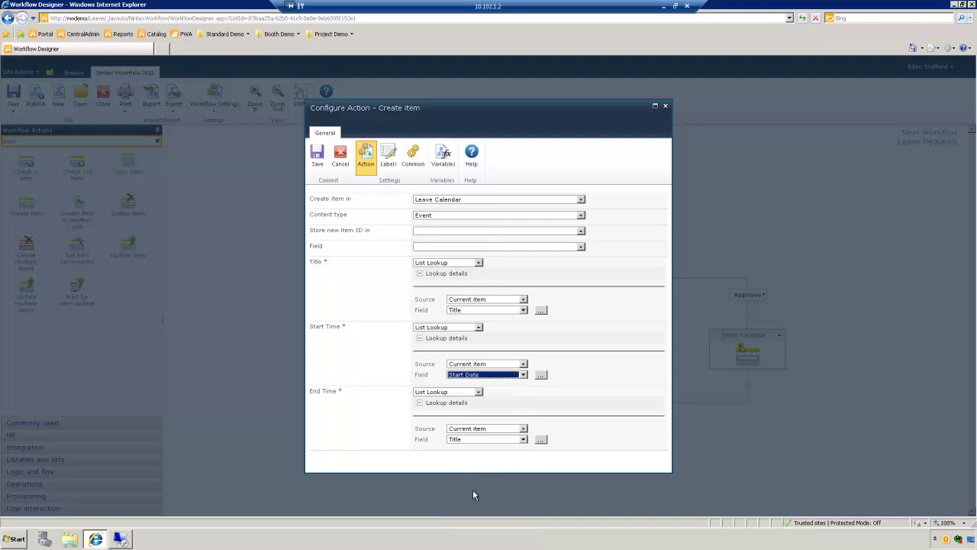
pyautogui.click(523, 439)
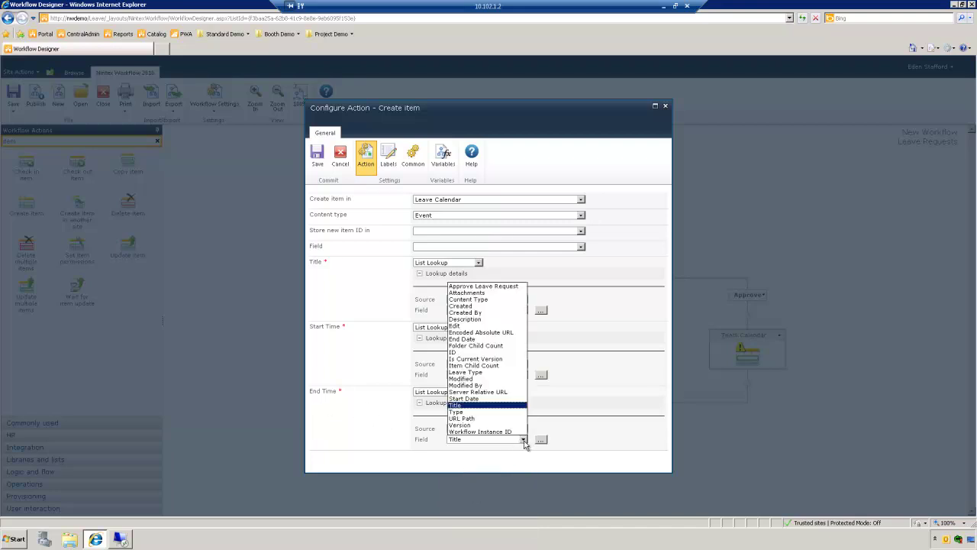
pyautogui.click(474, 339)
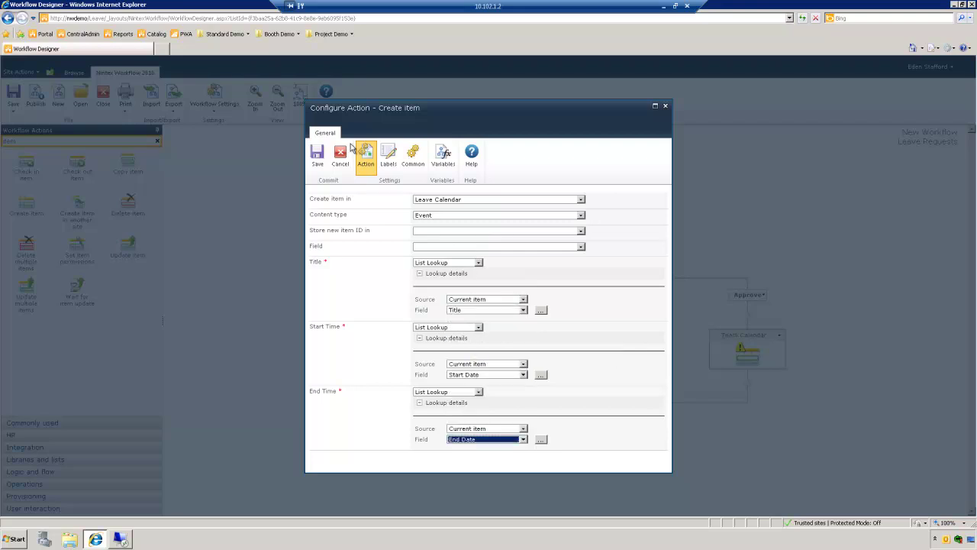
pyautogui.click(316, 157)
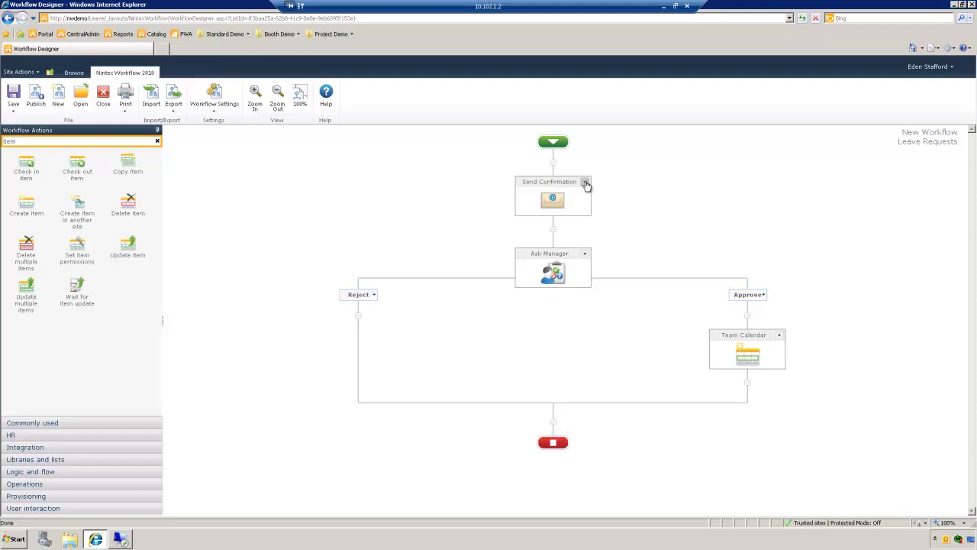
# Step: Paste a copy of Send Confirmation under Reject with the subject 'Leave Type Leave Request Declined'
pyautogui.click(586, 183)
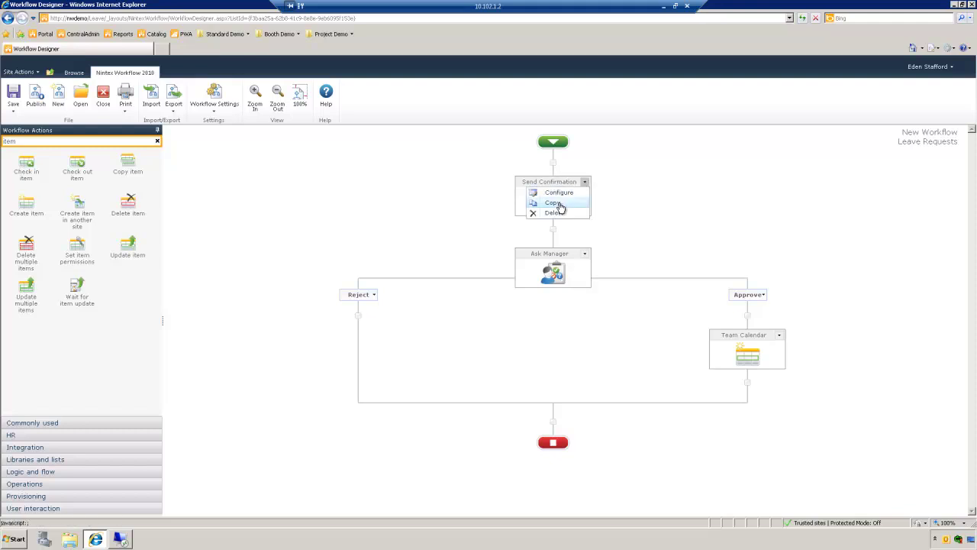
pyautogui.click(558, 203)
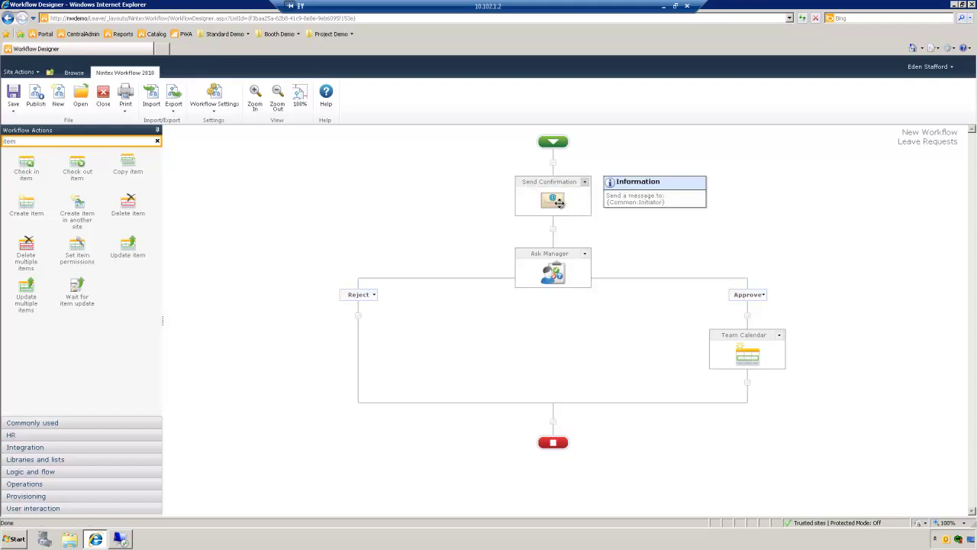
pyautogui.click(358, 319)
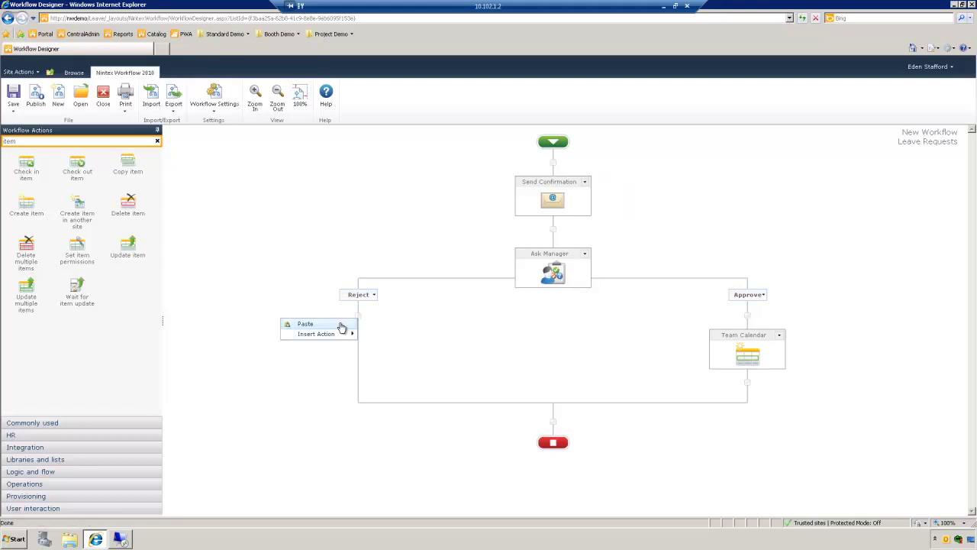
pyautogui.click(341, 325)
pyautogui.click(389, 335)
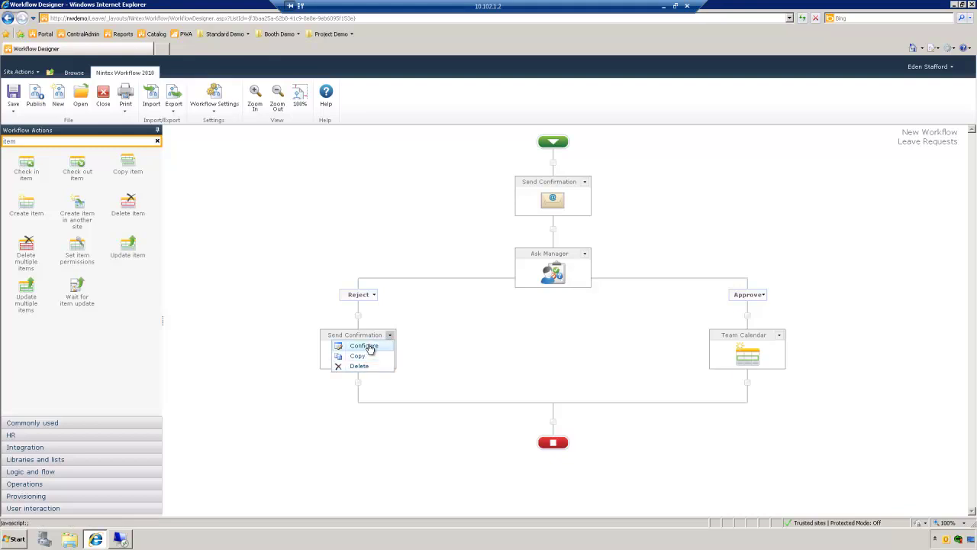
pyautogui.click(365, 346)
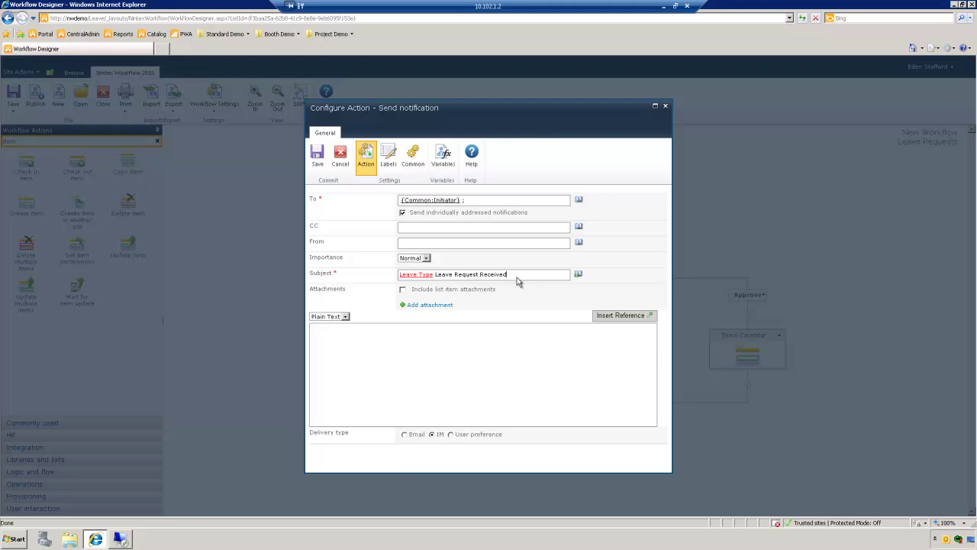
pyautogui.press('BackSpace')
pyautogui.press('BackSpace')
pyautogui.write('Declined')
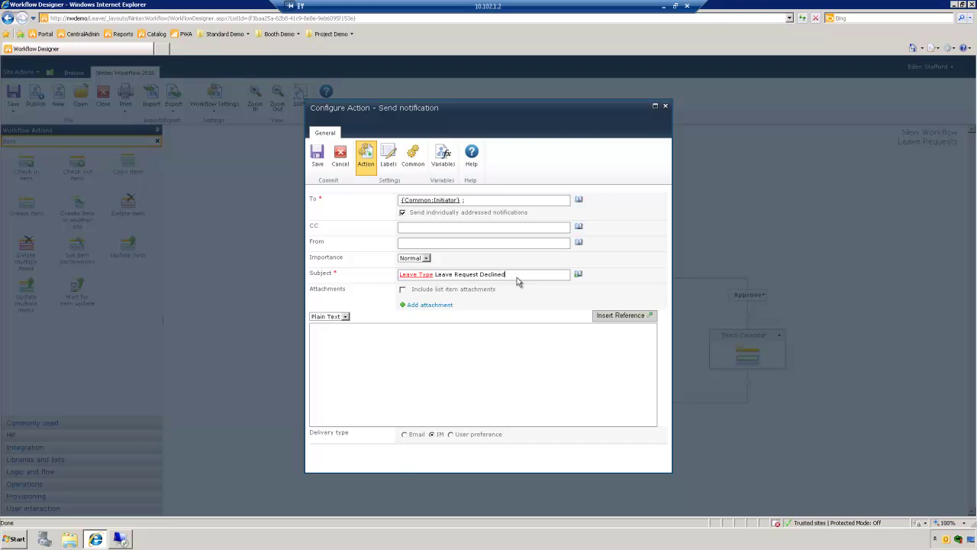
pyautogui.click(317, 155)
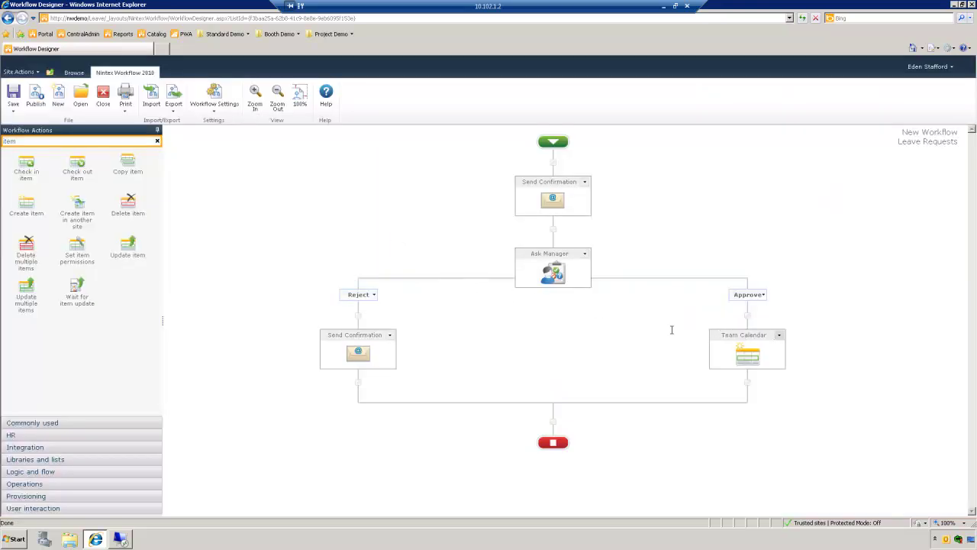
# Step: Paste another confirmation after Team Calendar with its subject ending in 'Approved'
pyautogui.click(748, 386)
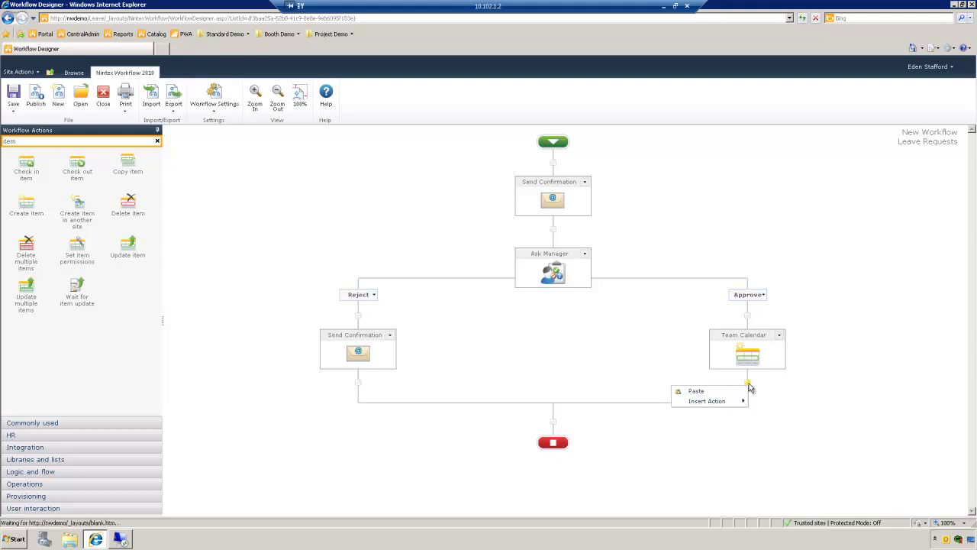
pyautogui.click(721, 391)
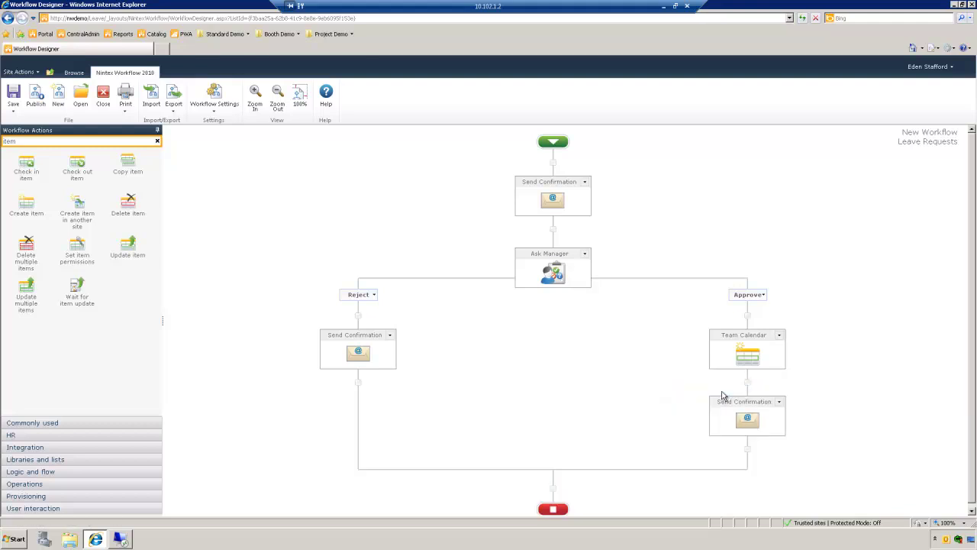
pyautogui.click(779, 401)
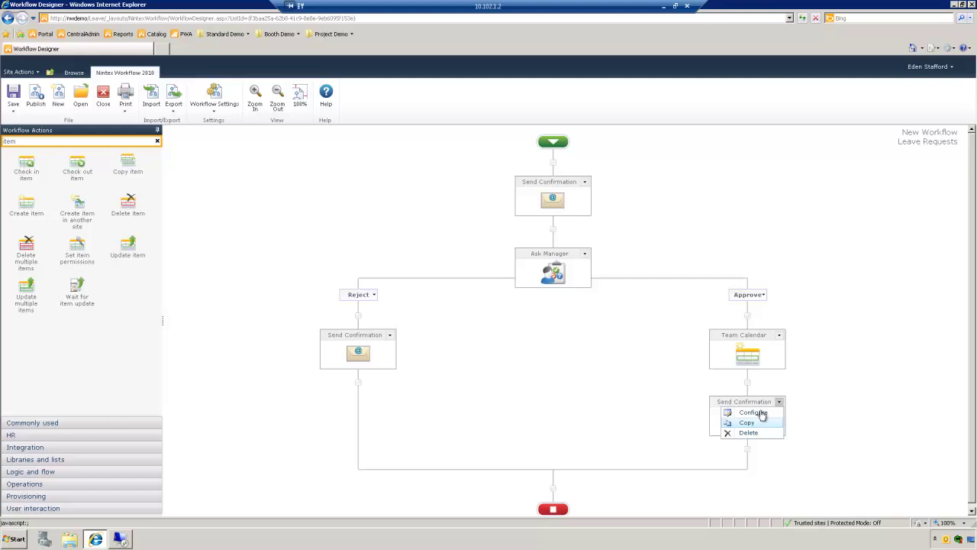
pyautogui.click(752, 413)
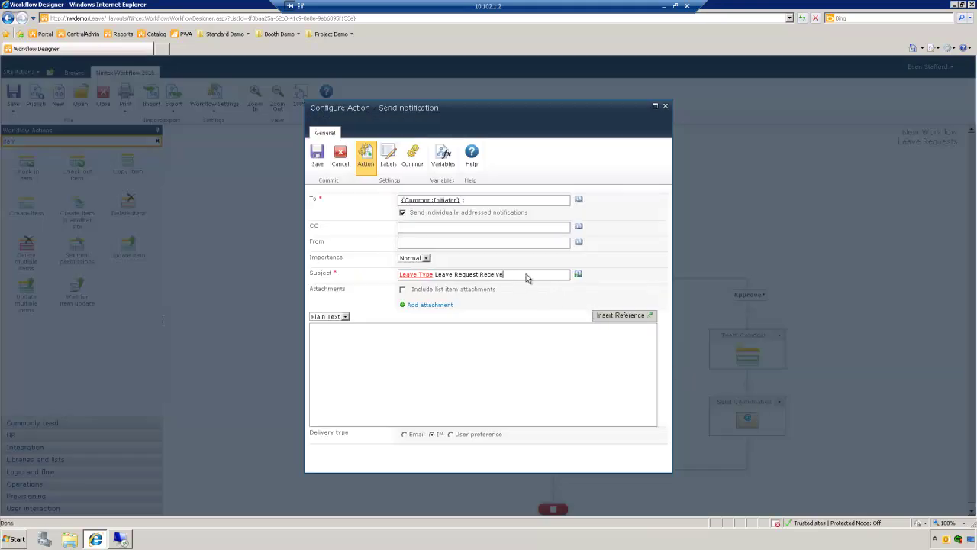
pyautogui.press('BackSpace')
pyautogui.press('BackSpace')
pyautogui.press('BackSpace')
pyautogui.press('BackSpace')
pyautogui.write('Approved')
pyautogui.click(321, 155)
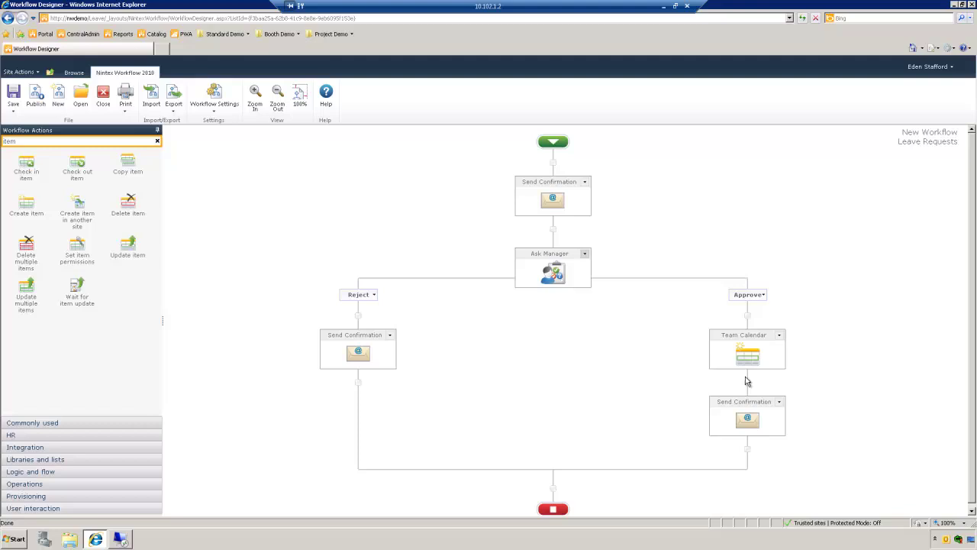
# Step: Rename the new notification 'Approve Msg' and the Reject-branch email 'Decline Message'
pyautogui.click(743, 402)
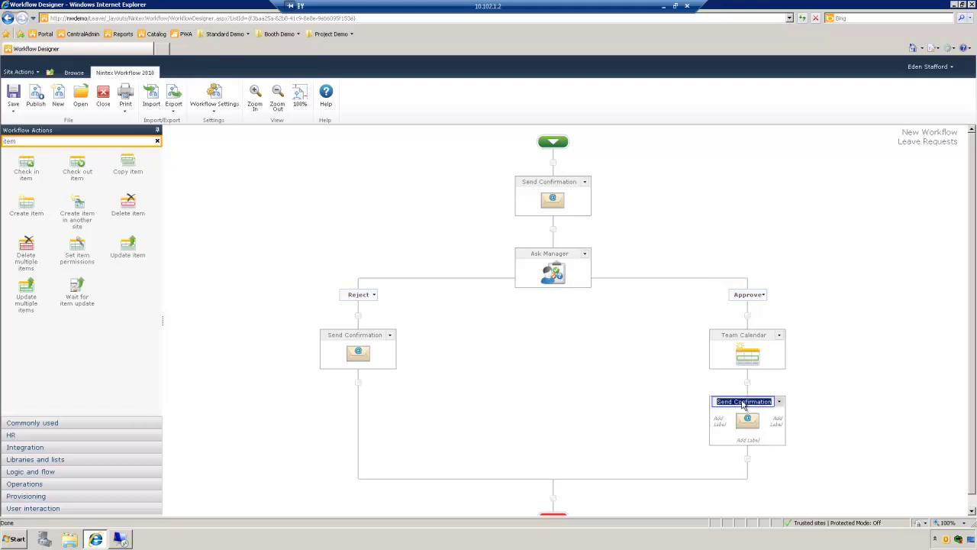
pyautogui.write('Approve Msg')
pyautogui.click(492, 381)
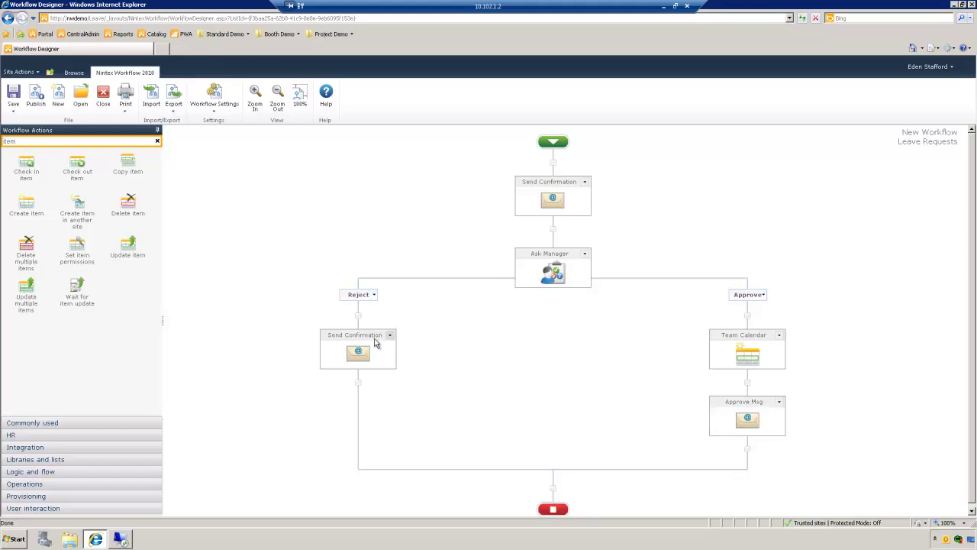
pyautogui.click(368, 338)
pyautogui.write('De')
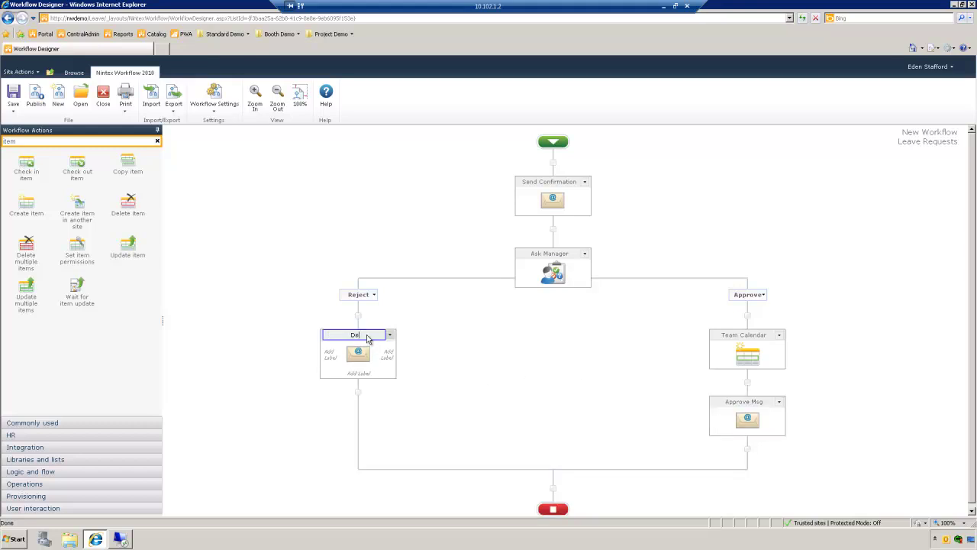
pyautogui.write('cline Message')
pyautogui.click(899, 301)
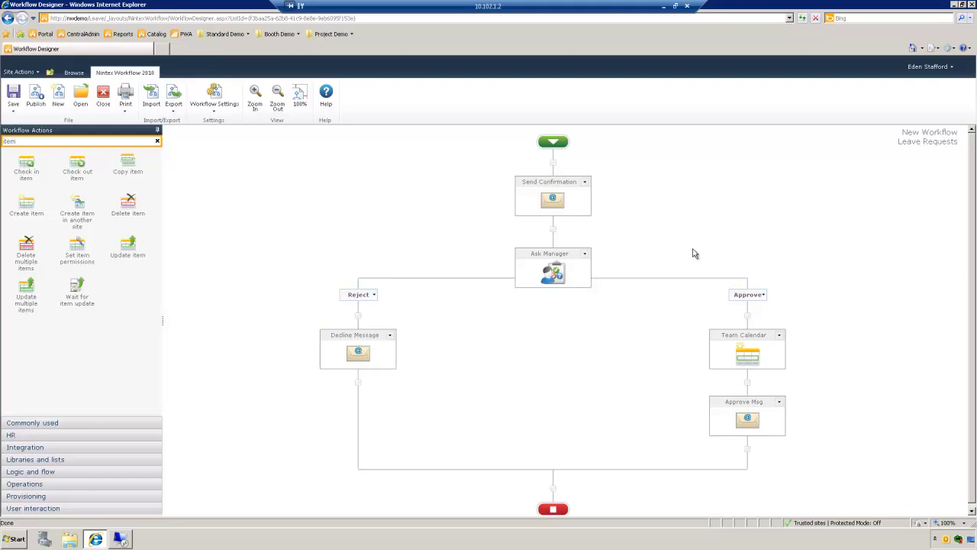
# Step: Tick Allow delegation and Allow LazyApproval in the Ask Manager task settings and save
pyautogui.click(584, 255)
pyautogui.click(559, 264)
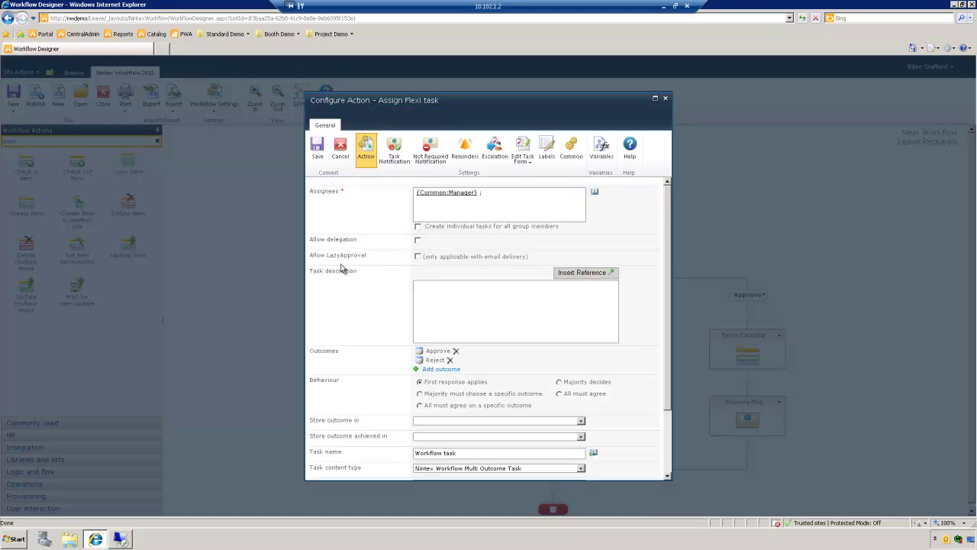
pyautogui.click(419, 242)
pyautogui.click(418, 258)
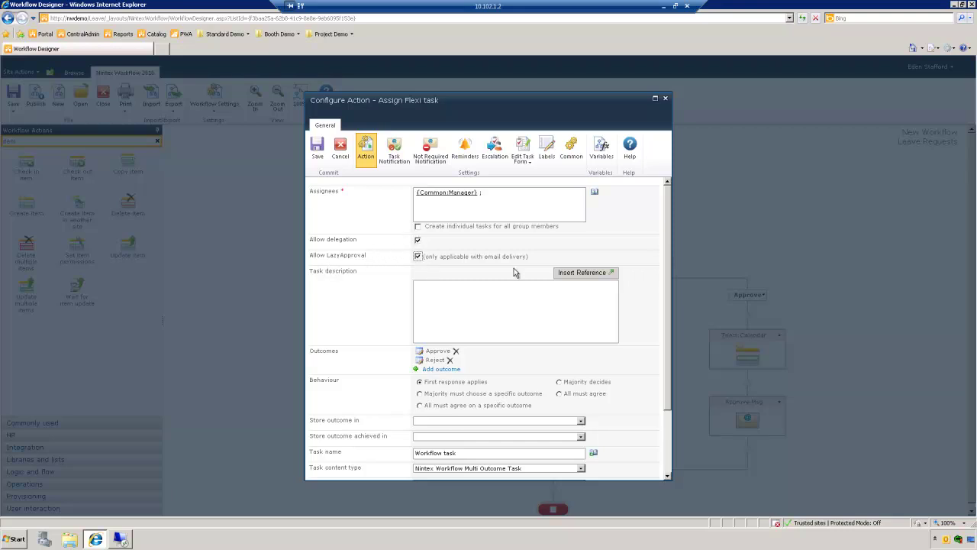
pyautogui.click(319, 147)
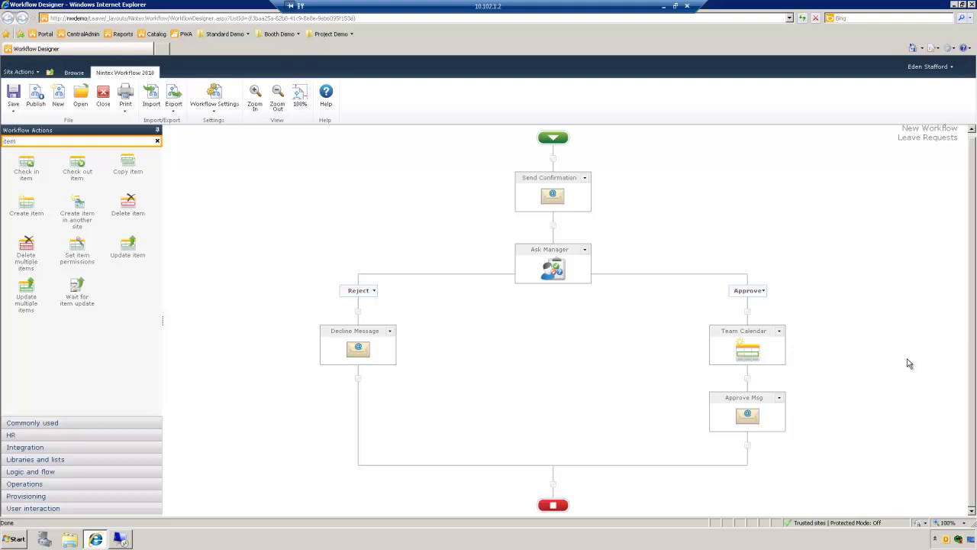
# Step: In Workflow Settings, set Title 'Leave Request', start on item creation Yes, and tick verbose logging
pyautogui.click(222, 117)
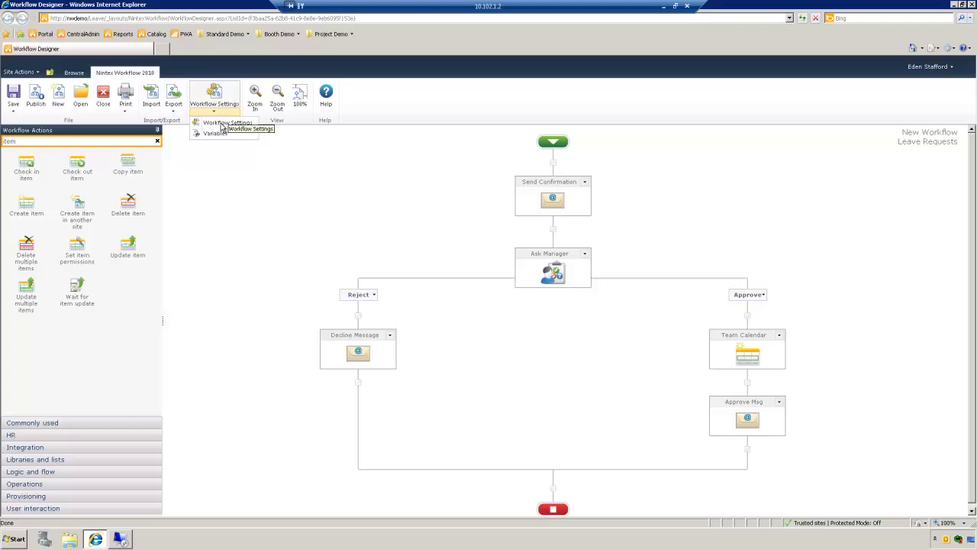
pyautogui.click(225, 123)
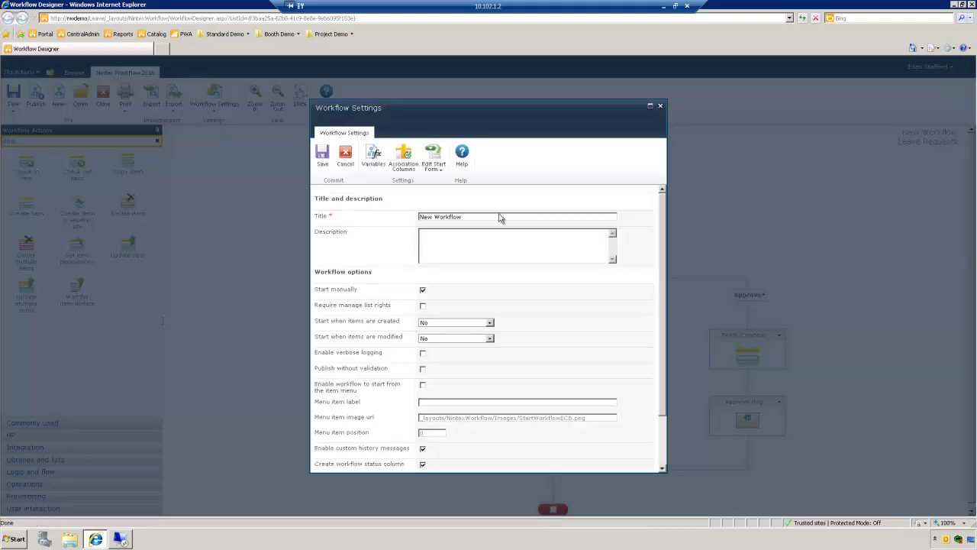
pyautogui.moveTo(497, 216); pyautogui.dragTo(363, 208)
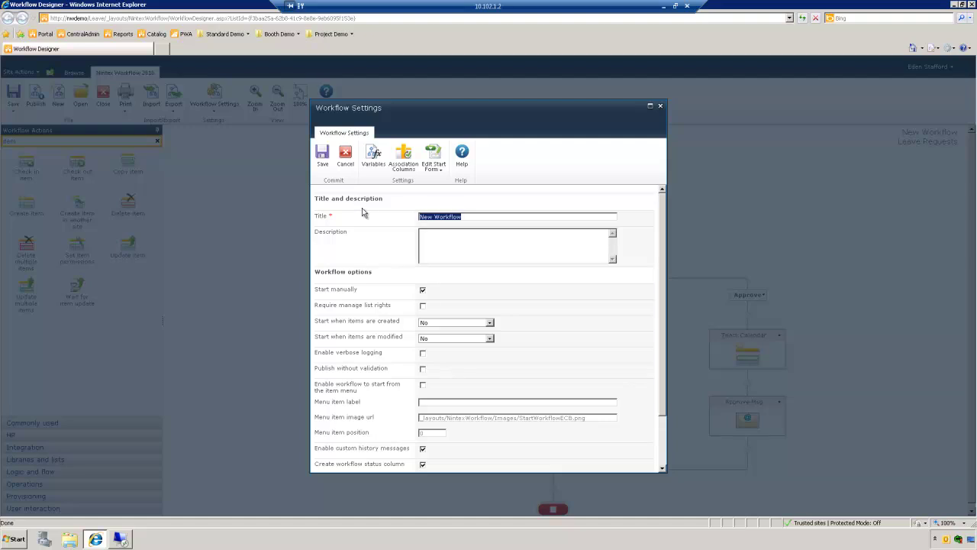
pyautogui.write('Leave Request')
pyautogui.click(490, 324)
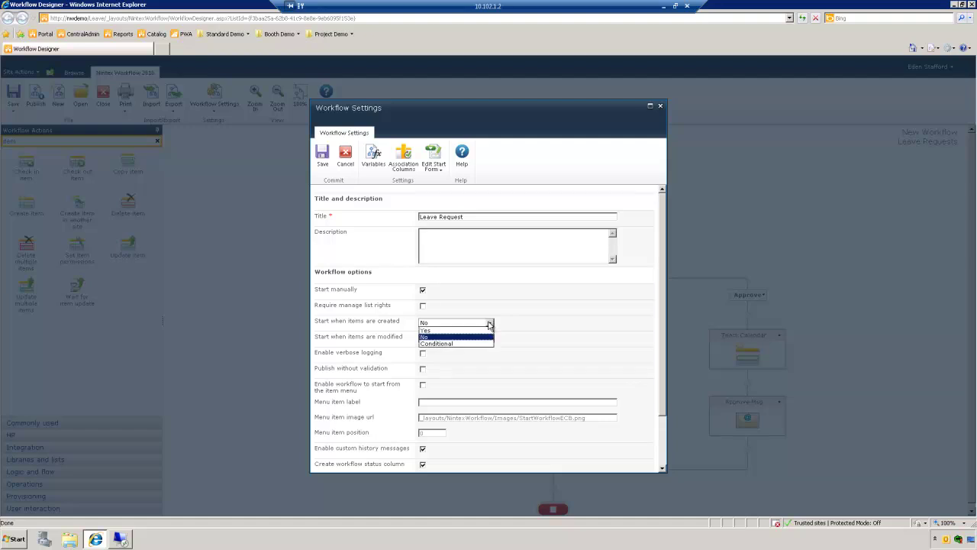
pyautogui.click(458, 330)
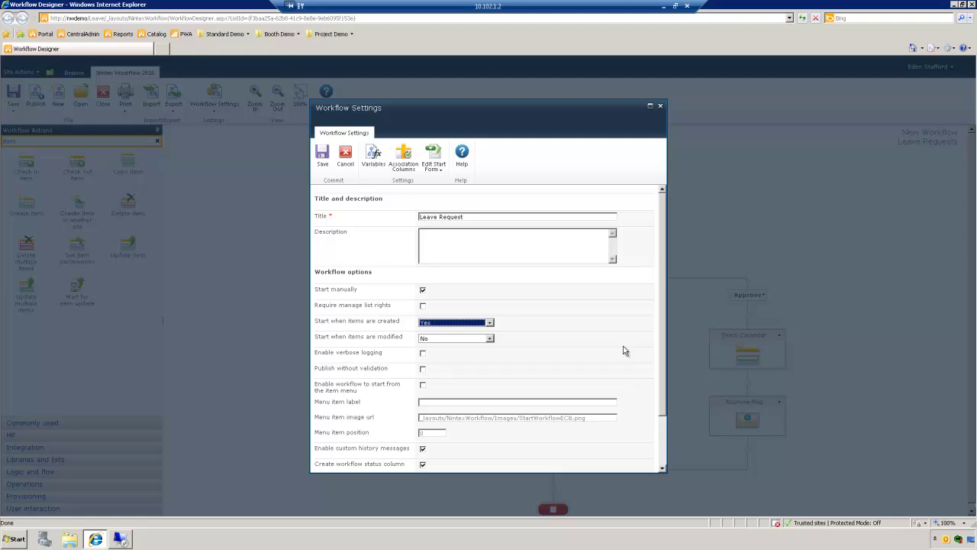
pyautogui.click(423, 353)
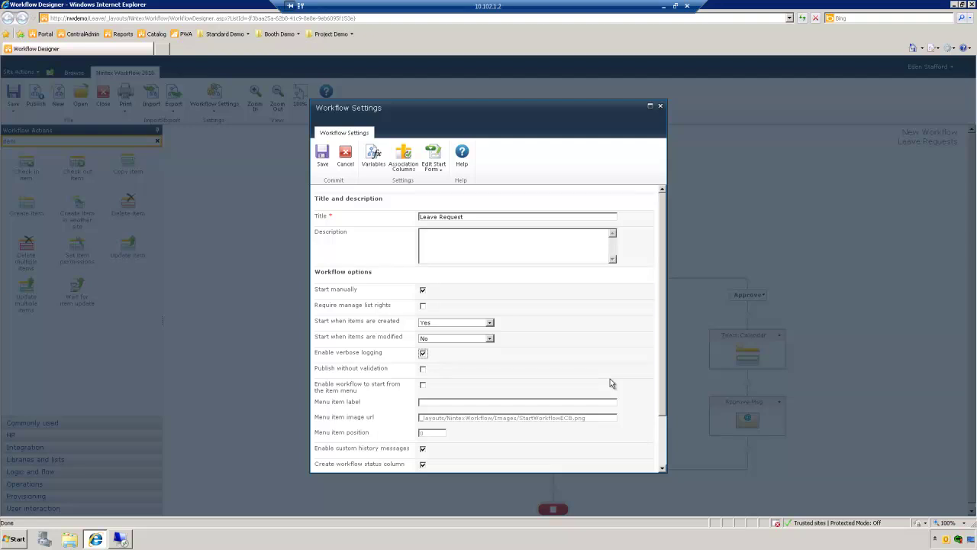
pyautogui.click(323, 153)
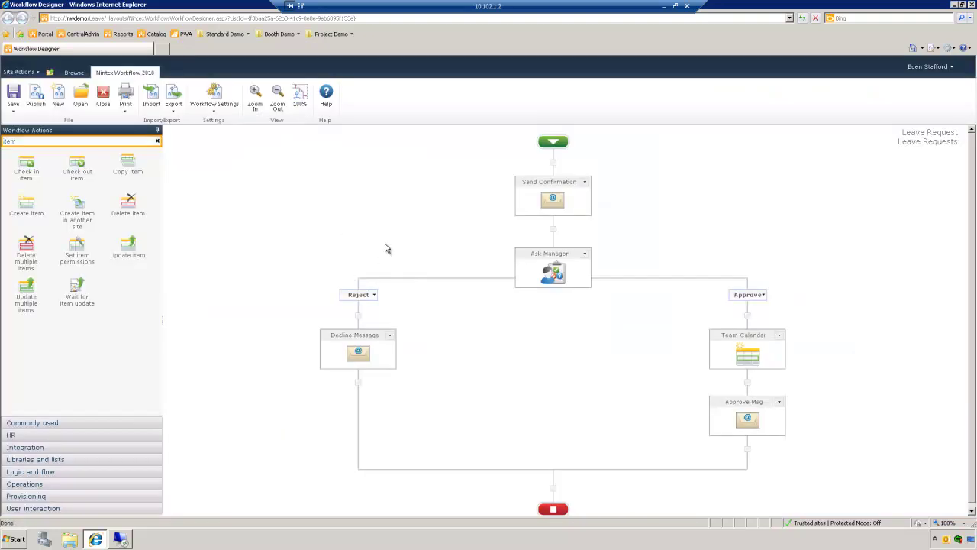
# Step: Publish the workflow via the Set Title & Description dialog, then close the designer
pyautogui.click(37, 93)
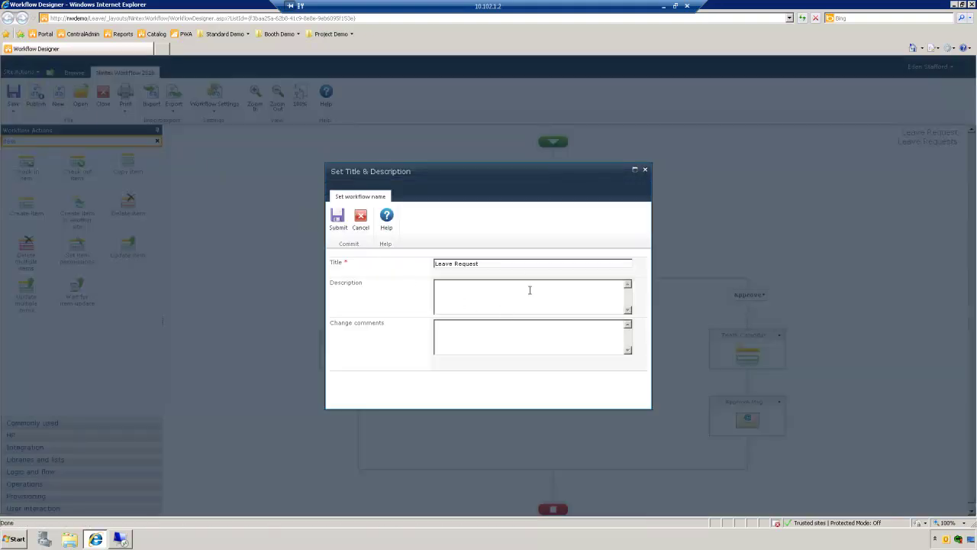
pyautogui.click(506, 297)
pyautogui.click(338, 218)
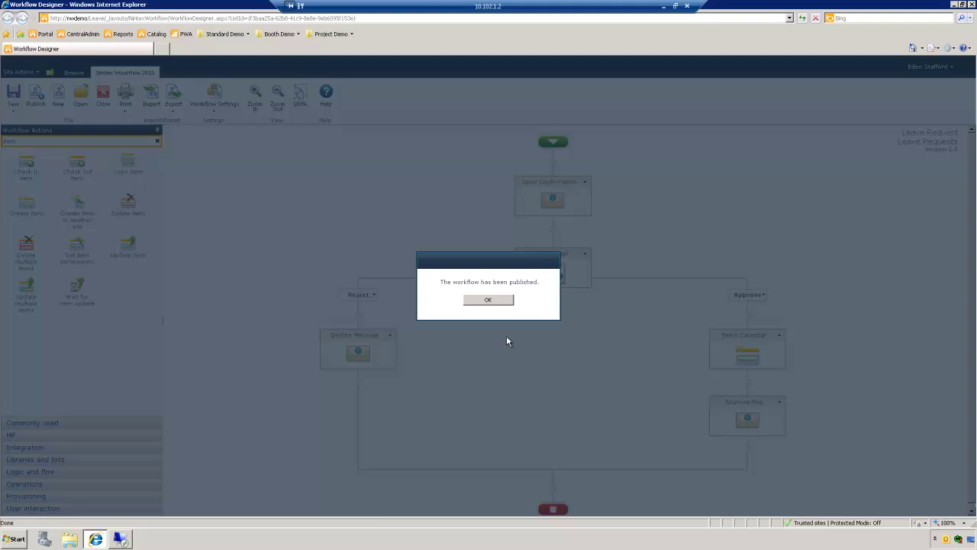
pyautogui.click(489, 300)
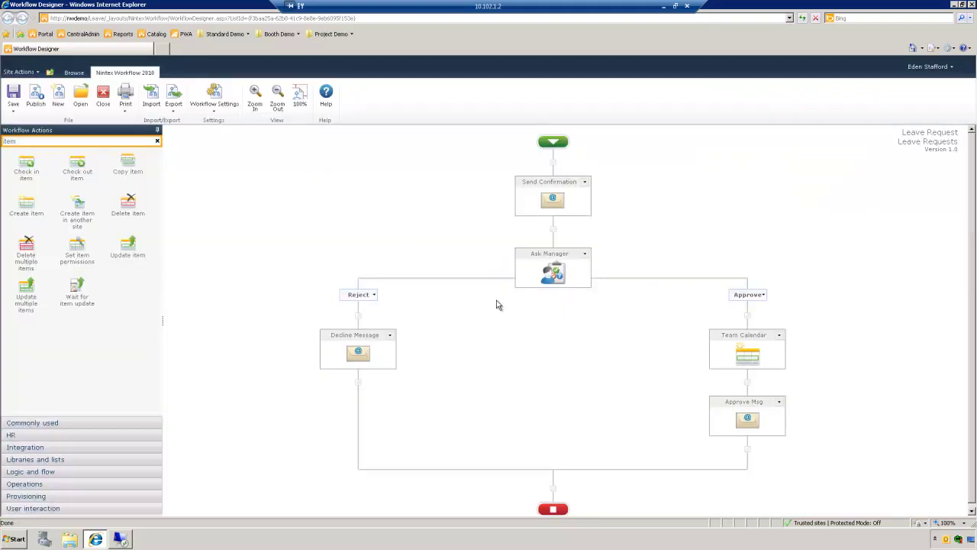
# Step: Start a new item in the Leave Requests list and replace its prefilled title
pyautogui.click(105, 92)
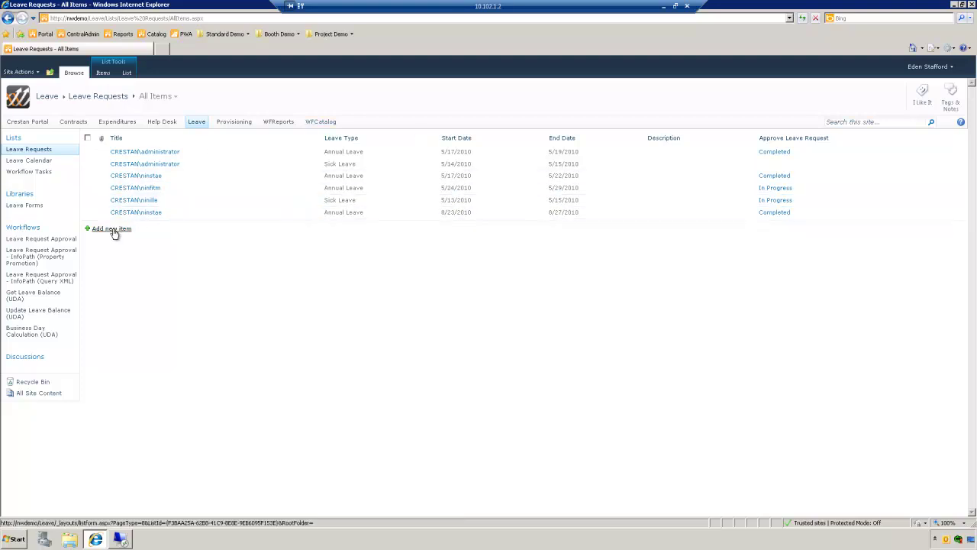
pyautogui.click(113, 230)
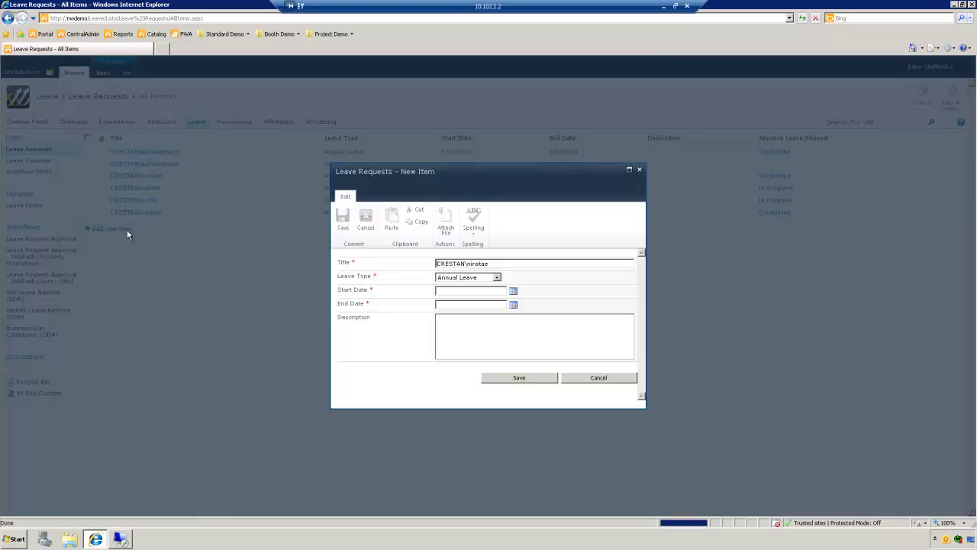
pyautogui.hotkey('ctrl', 'a')
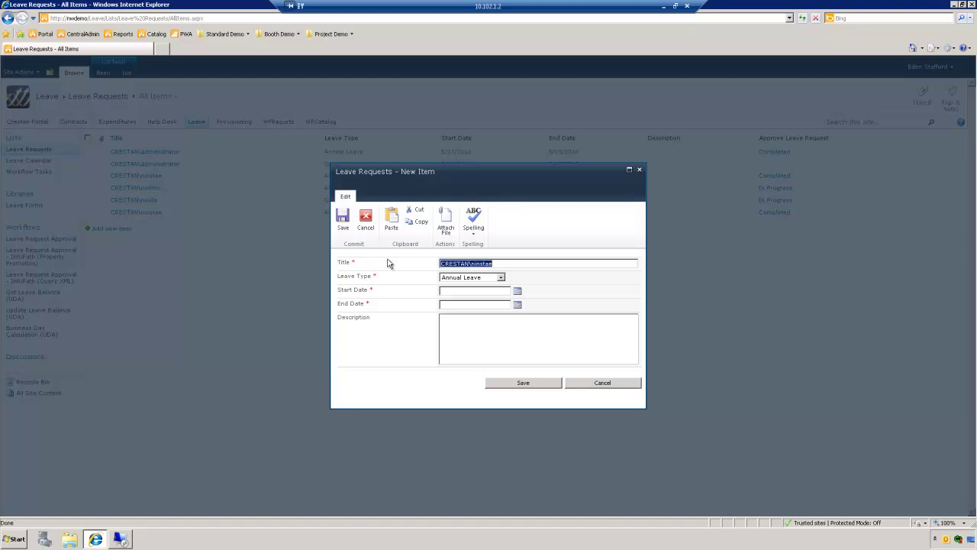
pyautogui.write('Jason on Leave')
# Step: Set Start Date 5/3/2011, End Date 5/6/2011, description 'In Vegas!', and save
pyautogui.click(519, 297)
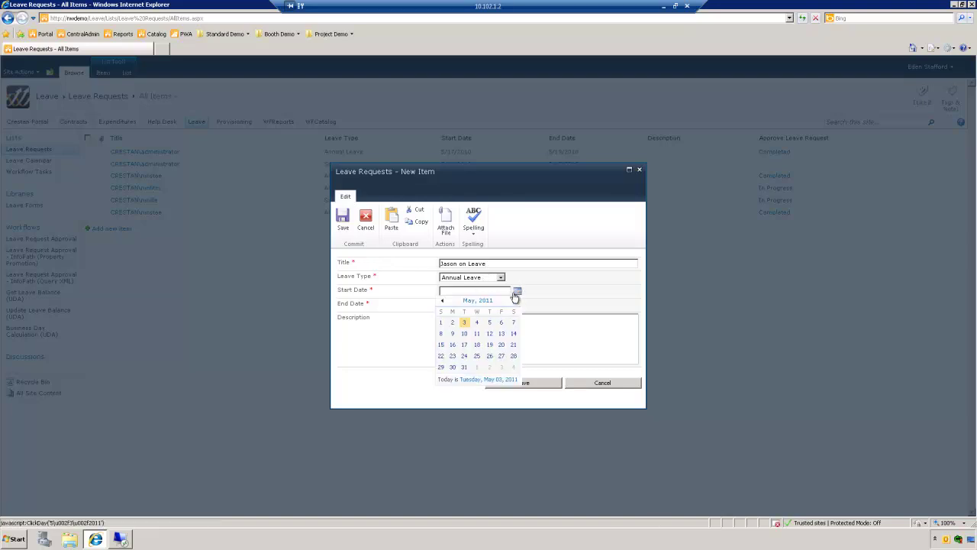
pyautogui.click(465, 324)
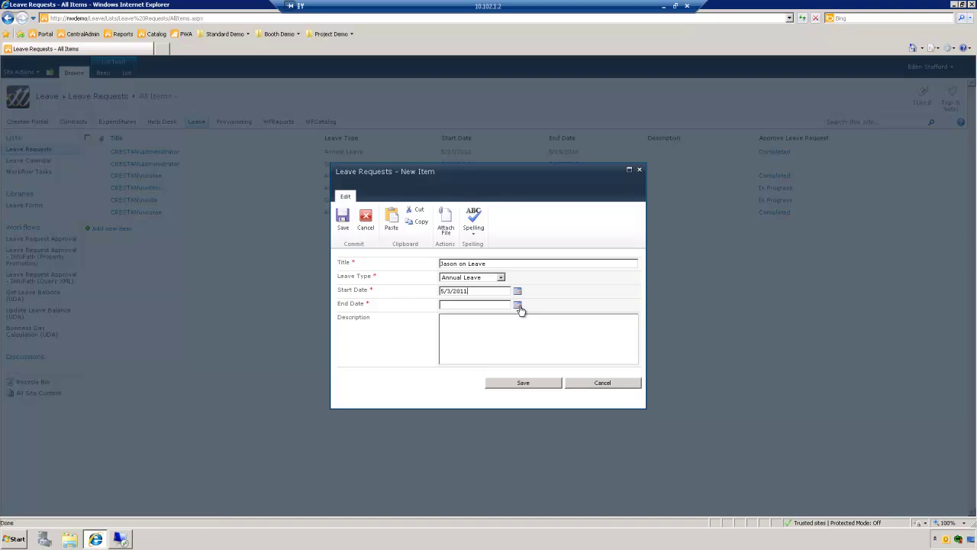
pyautogui.click(518, 304)
pyautogui.click(502, 338)
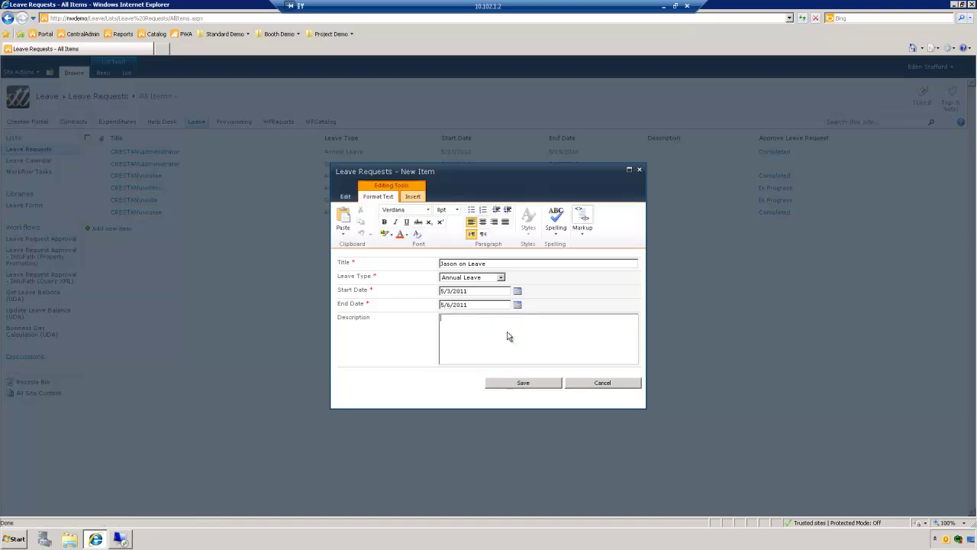
pyautogui.write('In Vegas!')
pyautogui.click(506, 386)
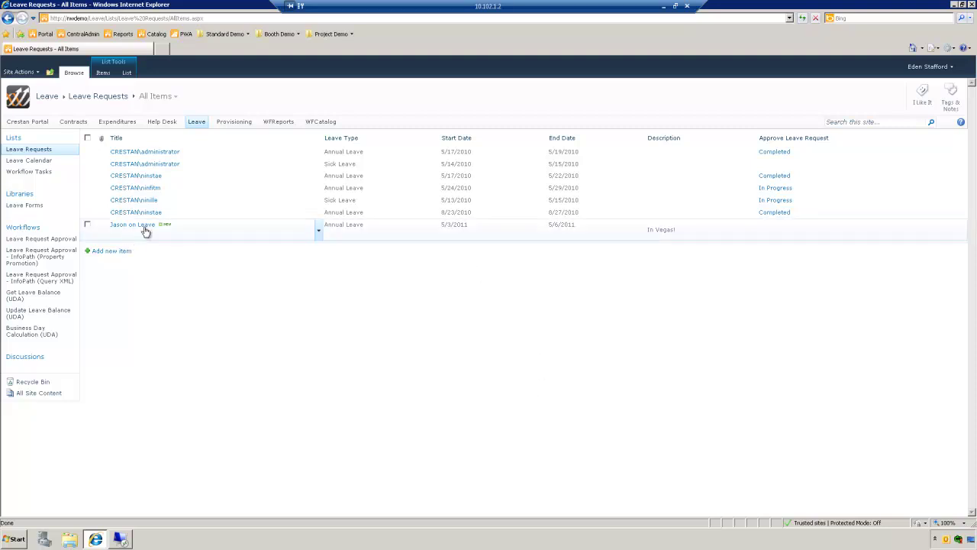
# Step: Open the new request's workflow history and the running Leave Request workflow's progress
pyautogui.click(319, 231)
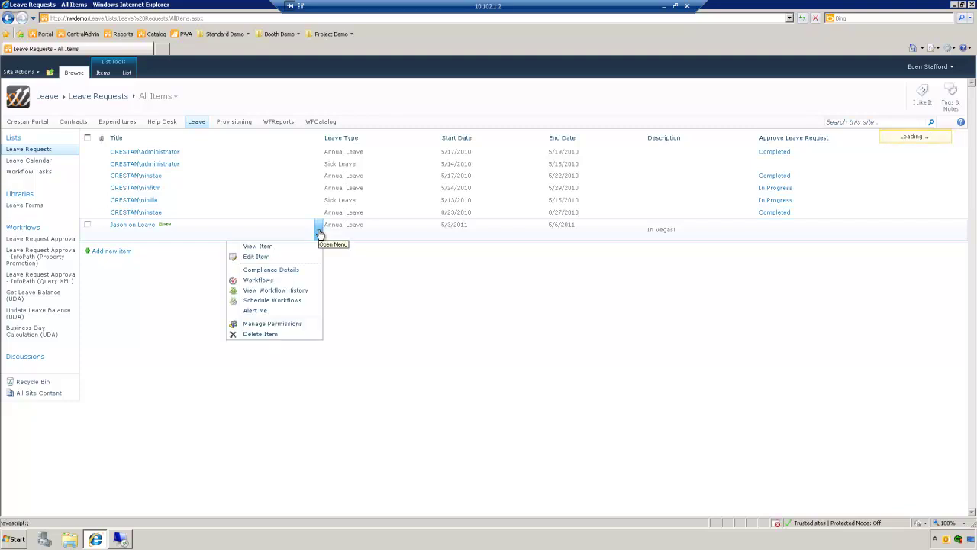
pyautogui.click(269, 294)
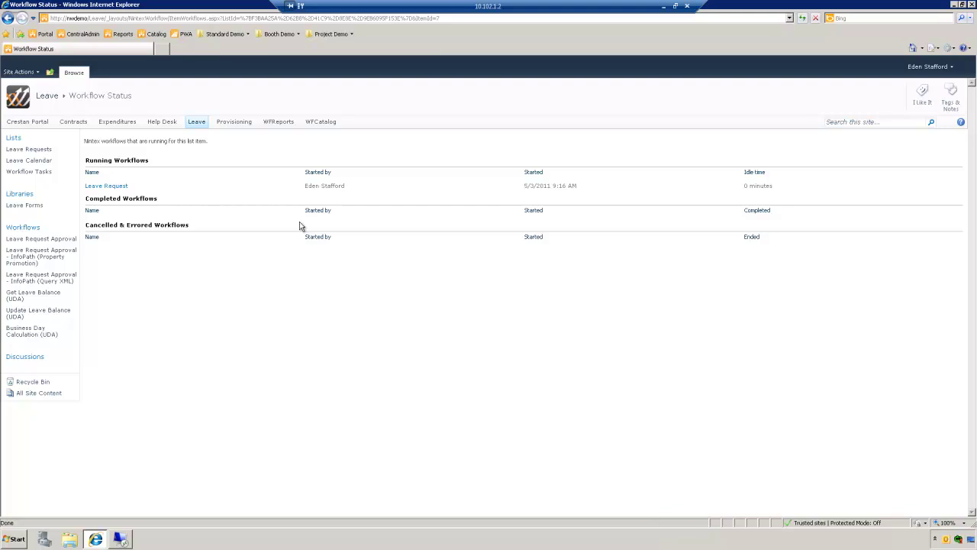
pyautogui.click(108, 189)
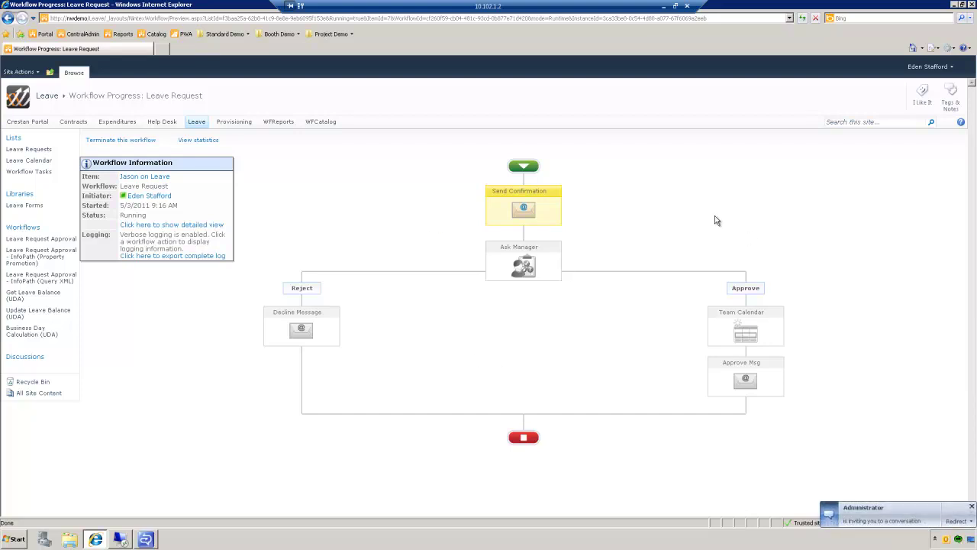
# Step: Close the incoming Communicator conversation and reload the Workflow Progress page
pyautogui.click(870, 510)
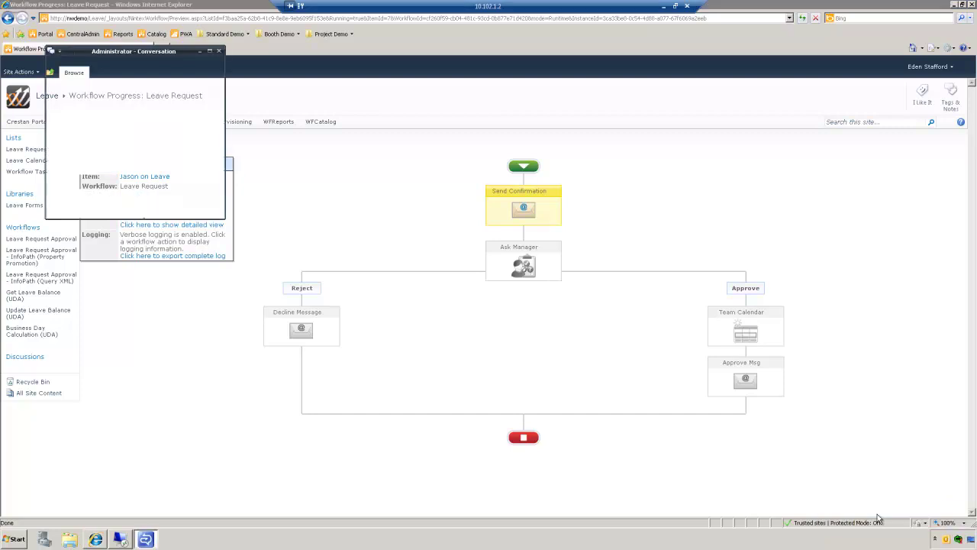
pyautogui.moveTo(155, 54); pyautogui.dragTo(466, 152)
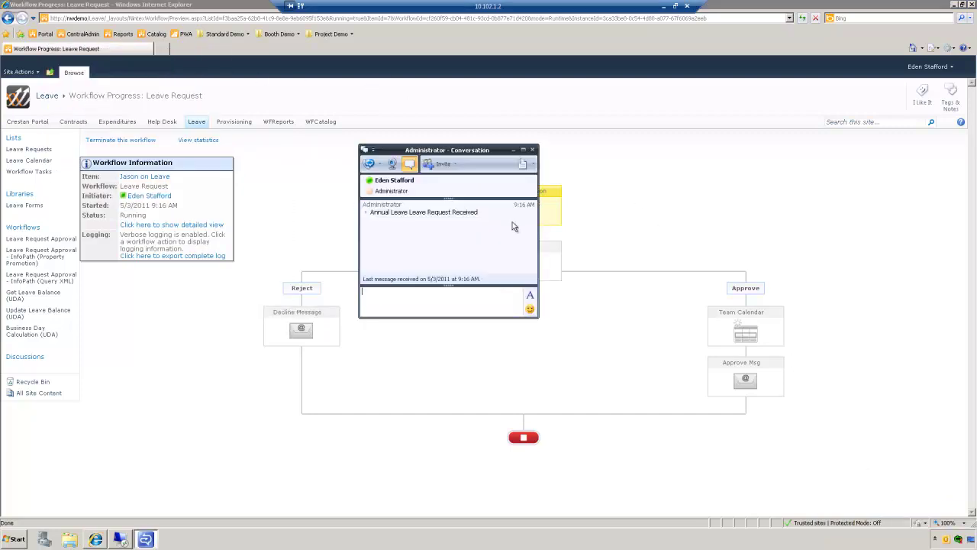
pyautogui.click(533, 150)
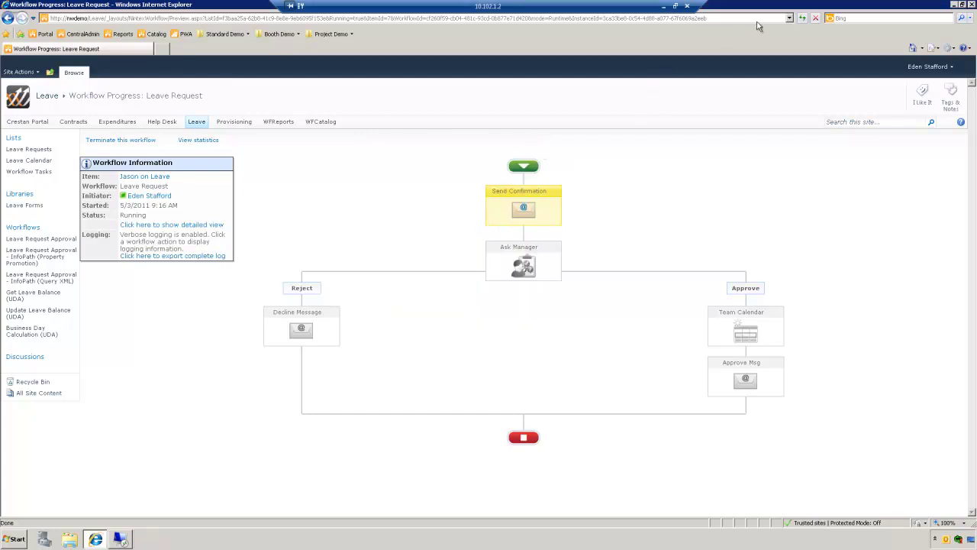
pyautogui.click(802, 17)
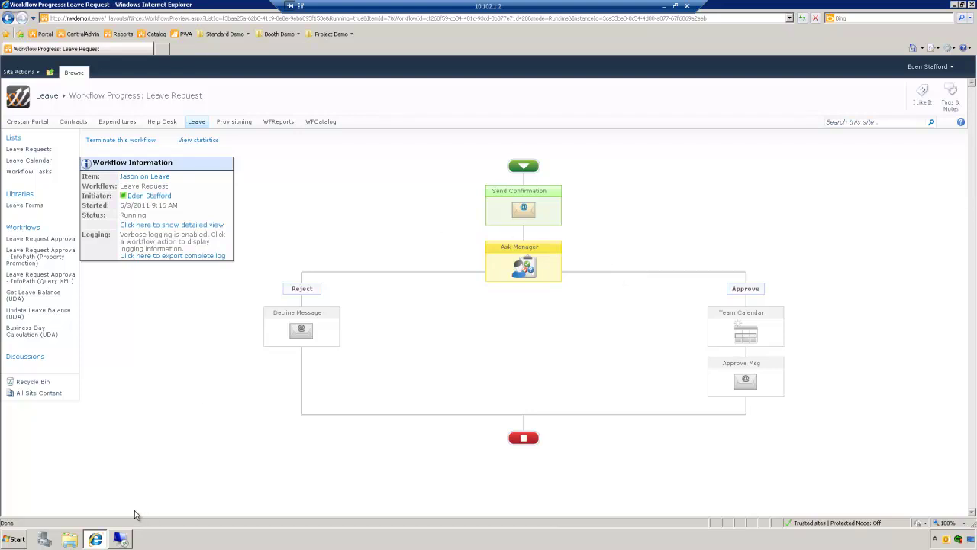
# Step: In the remote desktop session, launch Outlook and open the Response required email
pyautogui.click(122, 540)
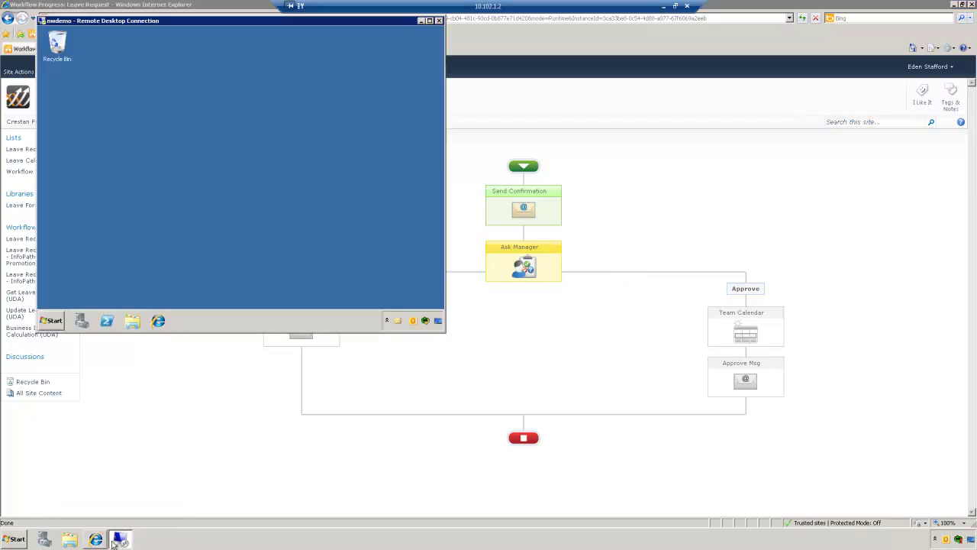
pyautogui.moveTo(225, 24); pyautogui.dragTo(466, 91)
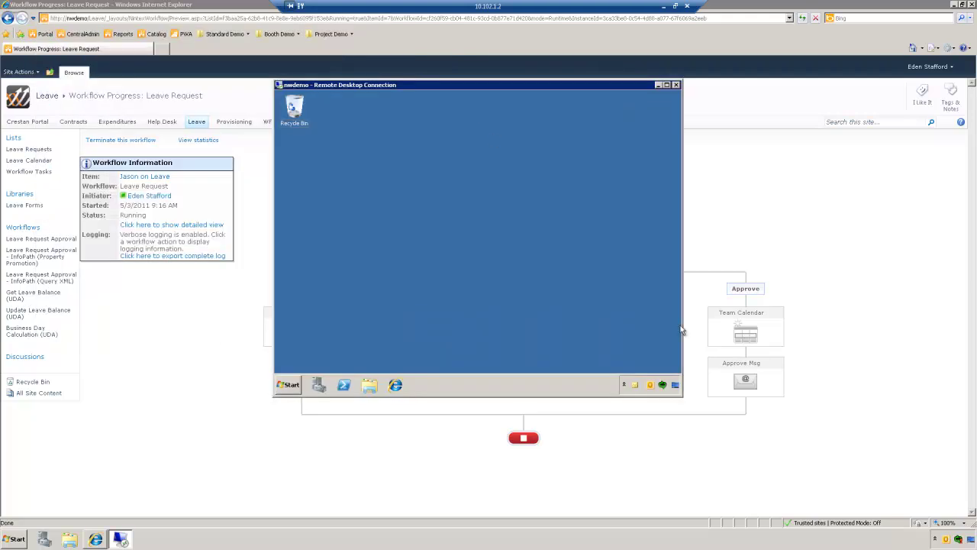
pyautogui.doubleClick(634, 387)
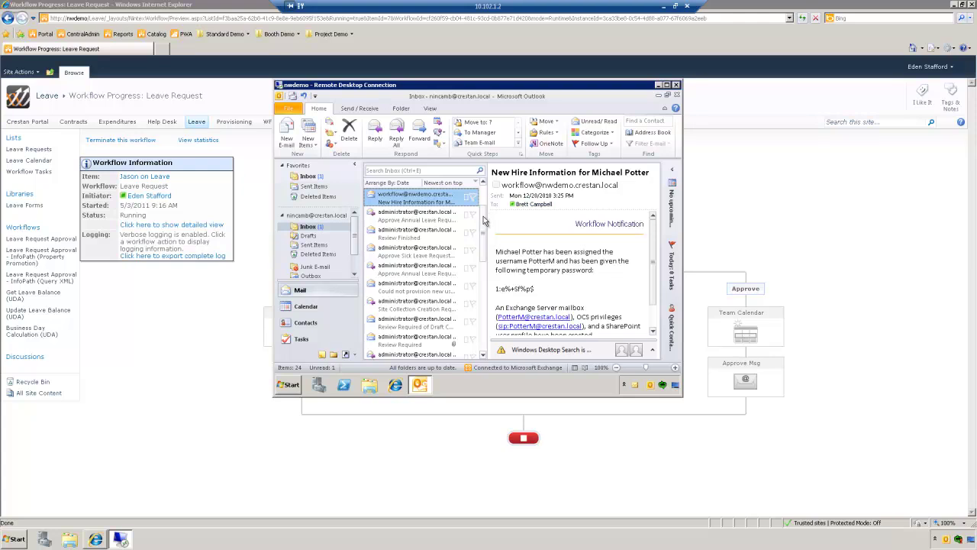
pyautogui.click(424, 220)
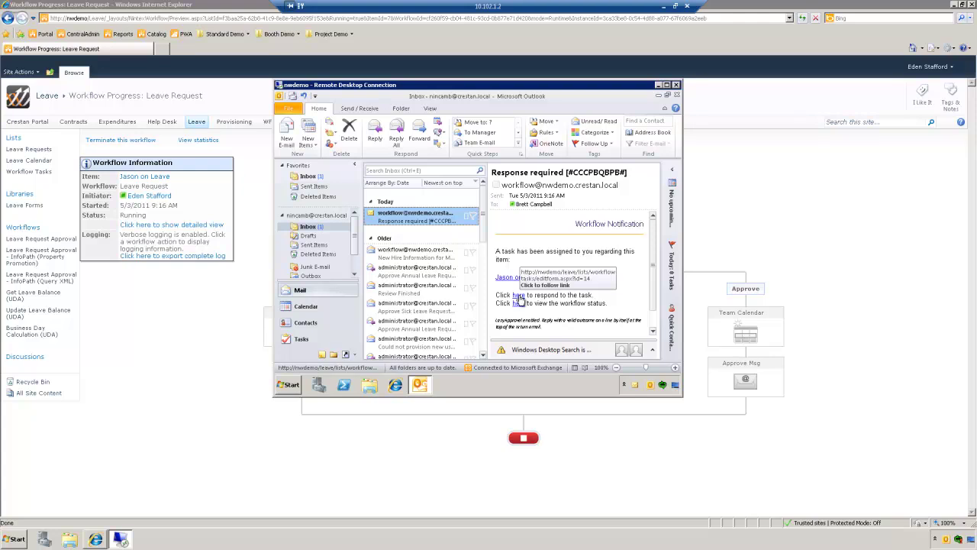
# Step: Open the email's task response page, cancel the form, and close the browser
pyautogui.click(518, 300)
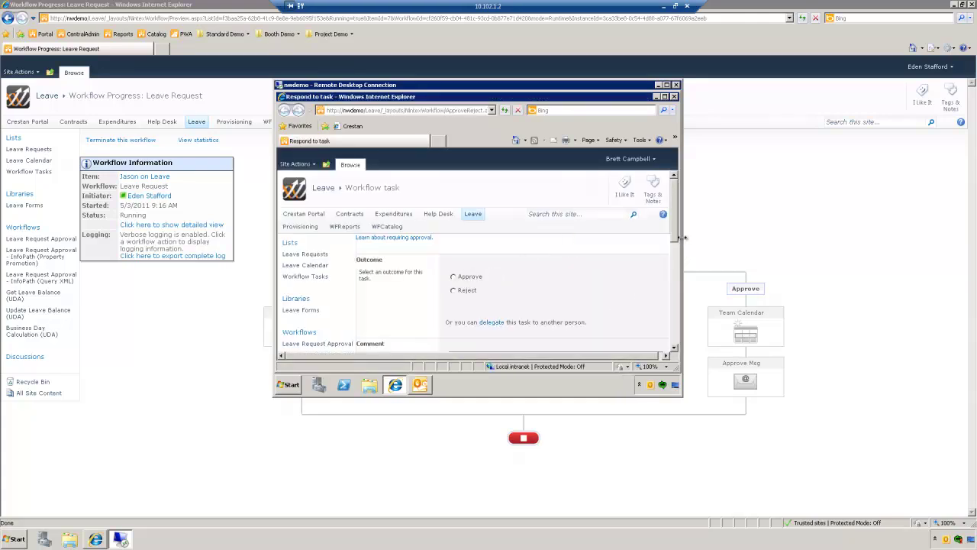
pyautogui.moveTo(674, 243); pyautogui.dragTo(675, 220)
pyautogui.scroll(-3, 670, 247)
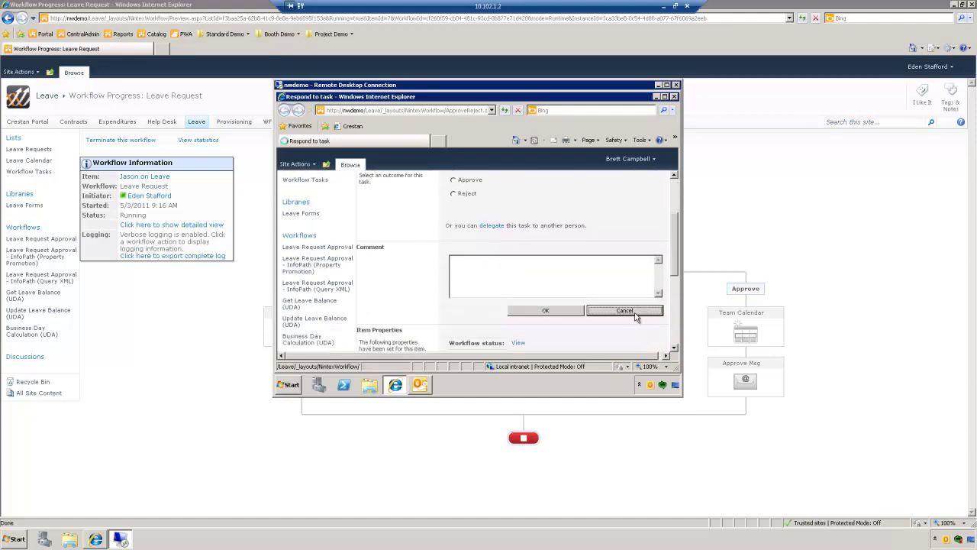
pyautogui.click(625, 310)
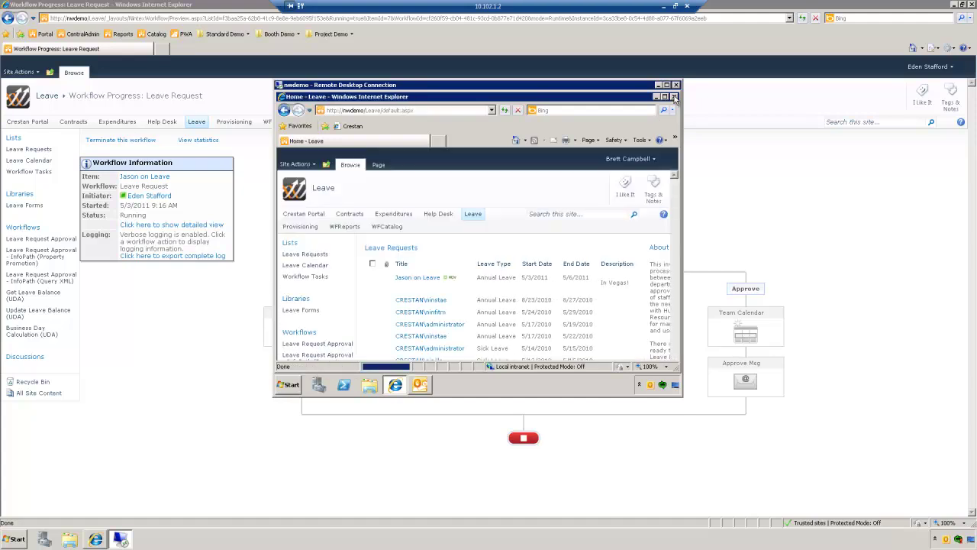
pyautogui.click(675, 97)
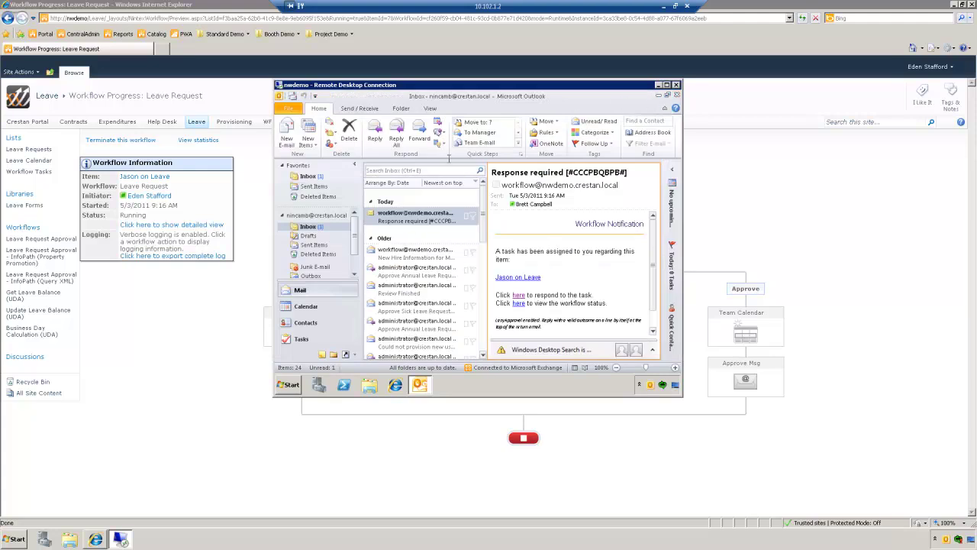
# Step: Send a 'Yes' reply to the task email, then minimize the Remote Desktop window
pyautogui.click(376, 135)
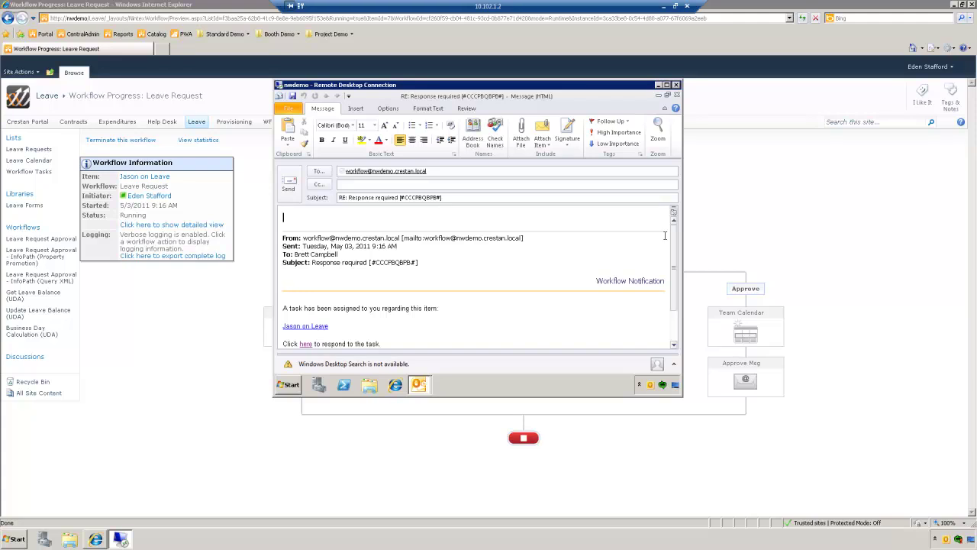
pyautogui.scroll(-2, 657, 301)
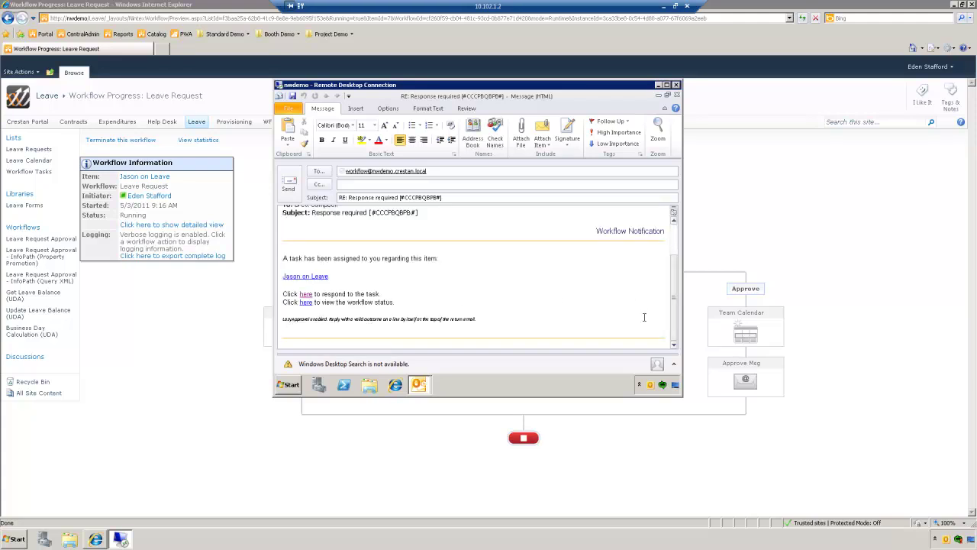
pyautogui.click(673, 224)
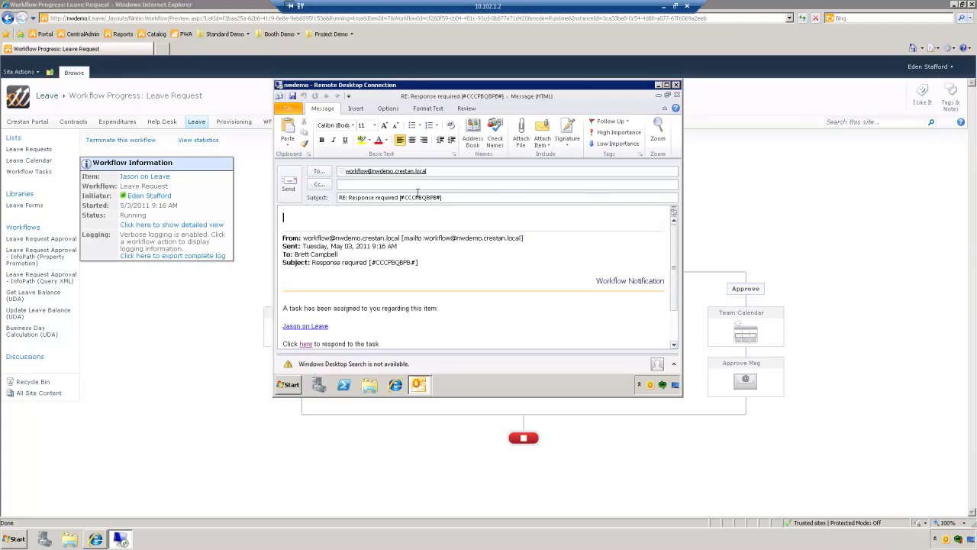
pyautogui.write('Yes')
pyautogui.click(289, 185)
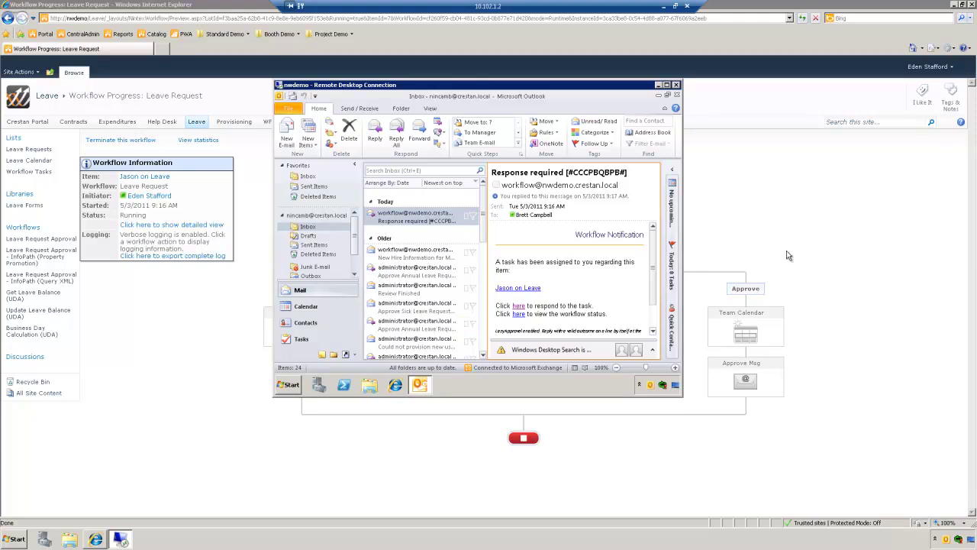
pyautogui.click(659, 86)
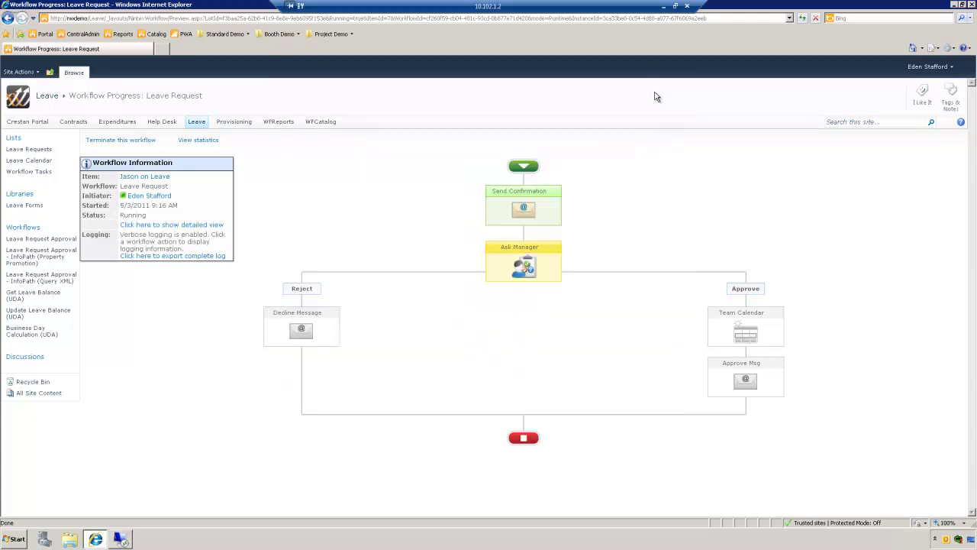
# Step: Open the Leave home page, dismiss the Communicator message, and refresh to show the May 3–6 entry
pyautogui.click(197, 122)
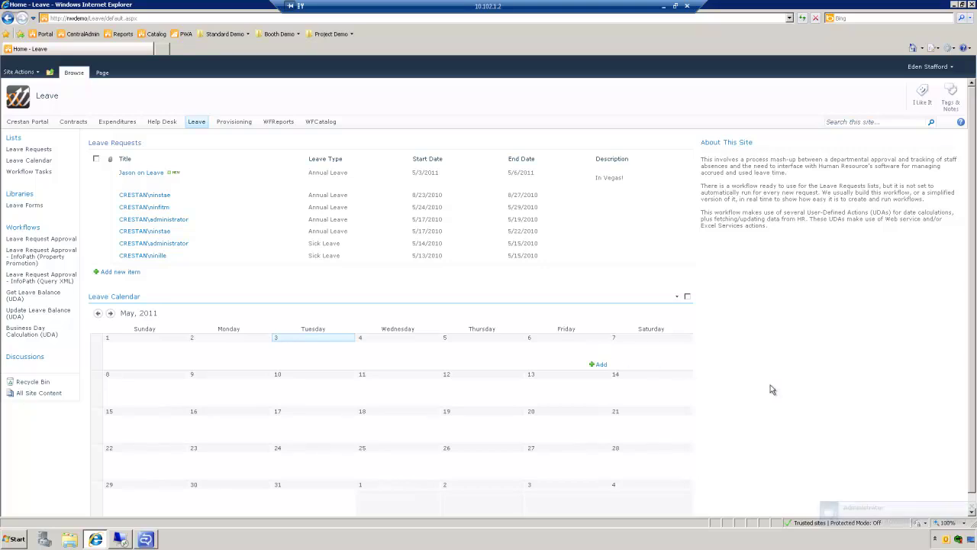
pyautogui.click(885, 507)
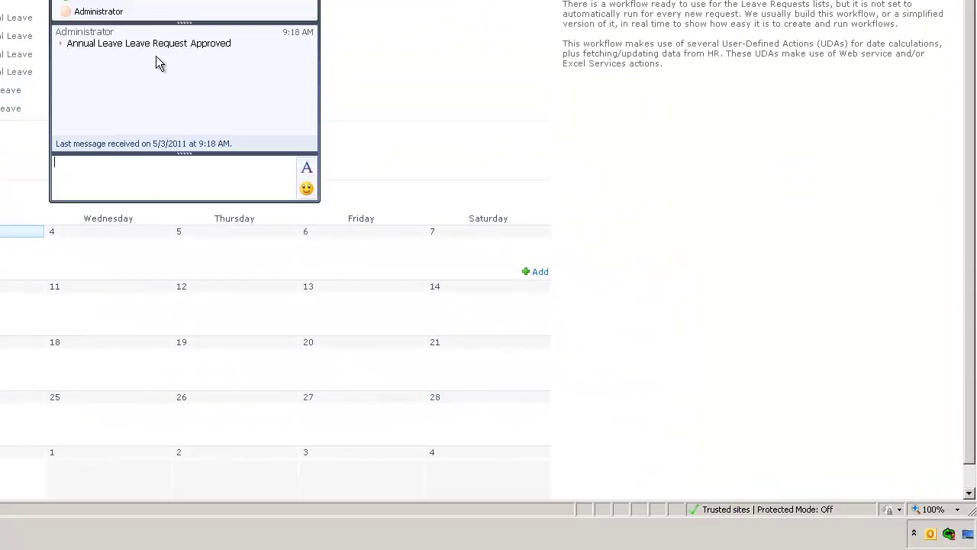
pyautogui.click(465, 117)
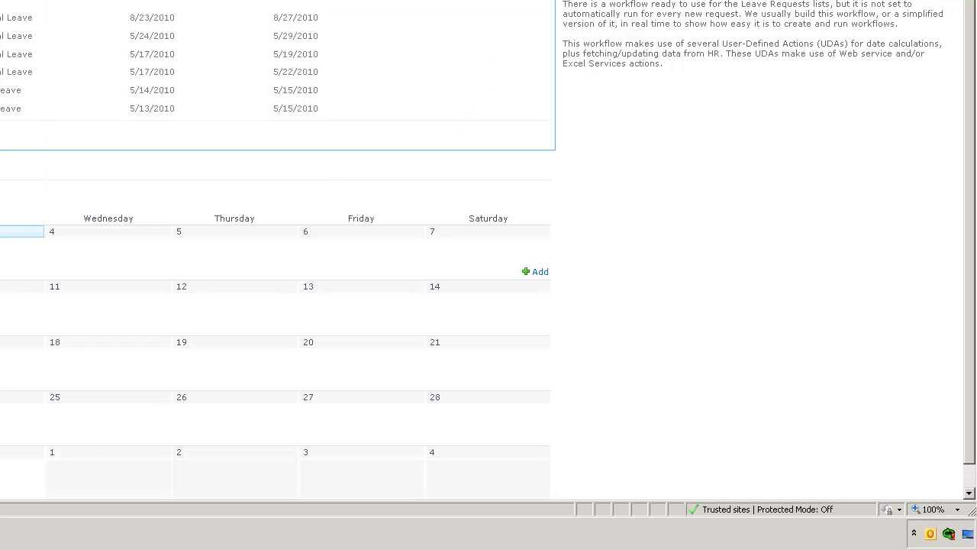
pyautogui.click(718, 27)
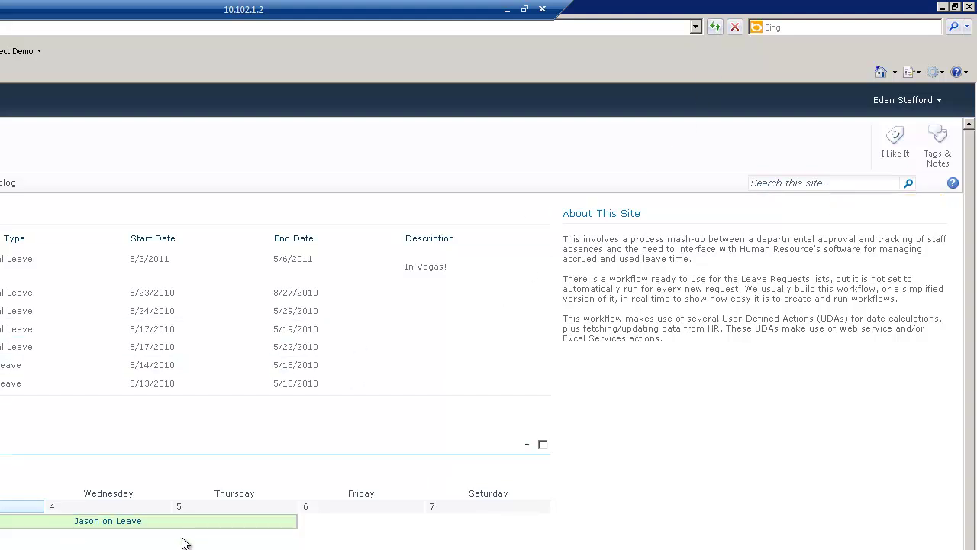
pyautogui.moveTo(184, 542)
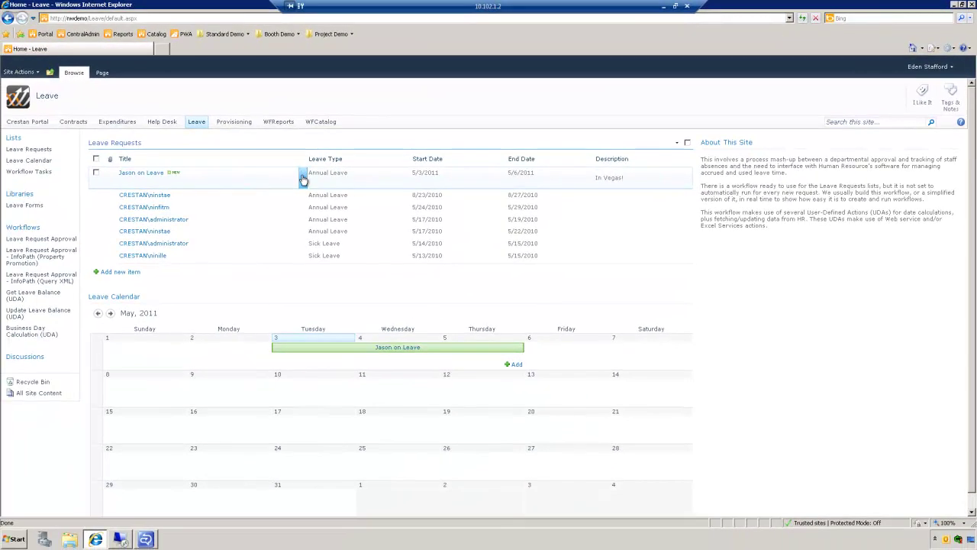
# Step: From the leave item's workflow history, open the completed Leave Request workflow diagram through Approve Msg
pyautogui.click(304, 178)
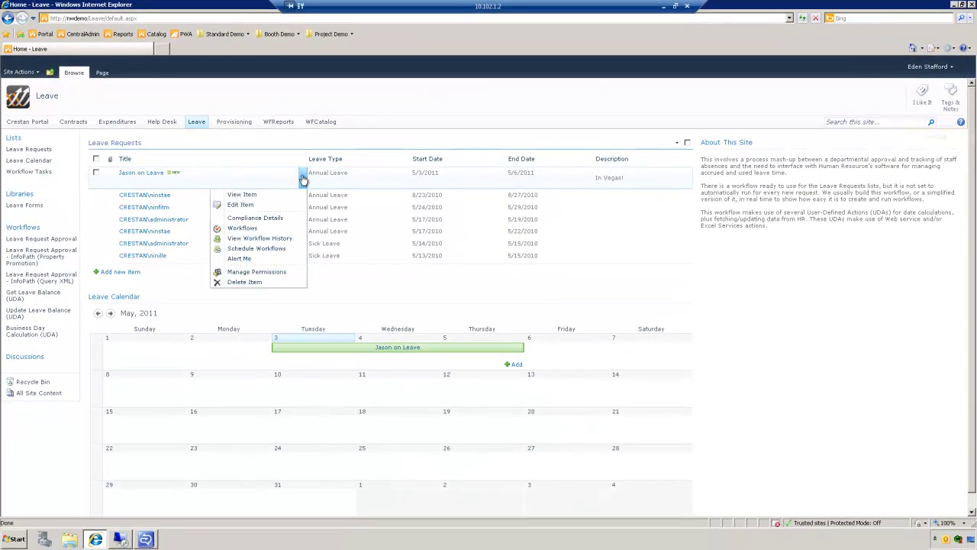
pyautogui.click(256, 239)
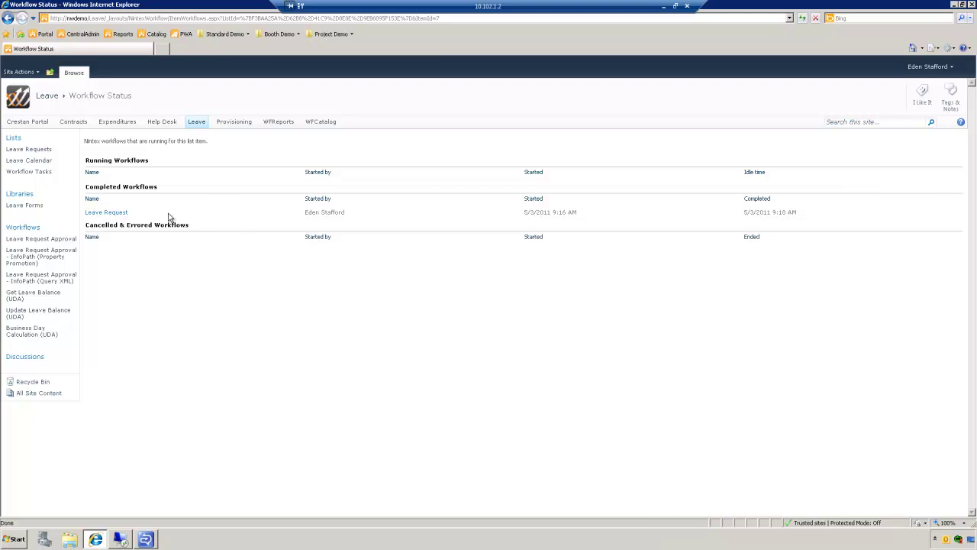
pyautogui.click(111, 213)
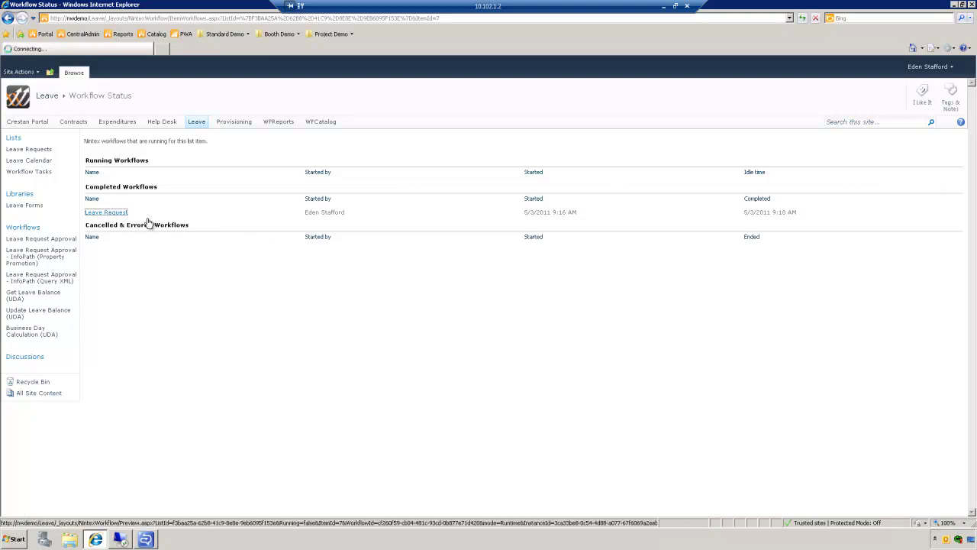